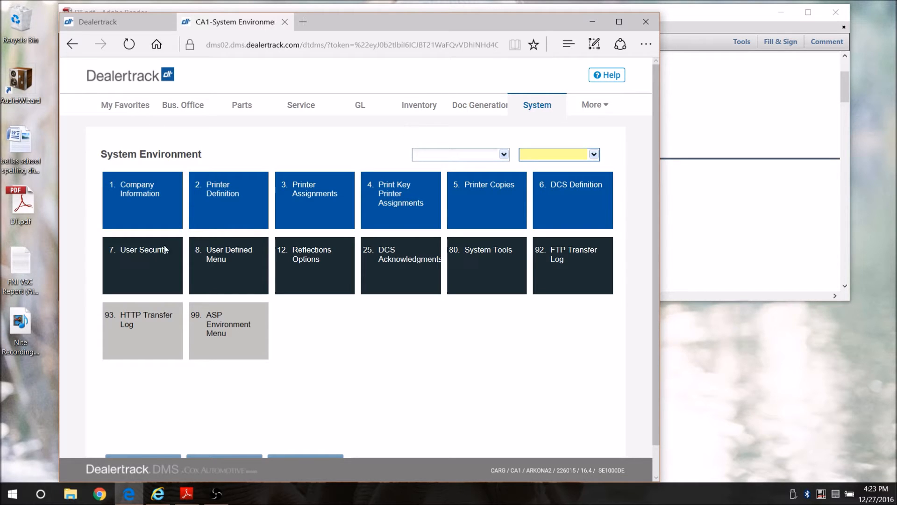
In User Security, set the new finance manager's Opt to 2=Change to reach Application Authorization
click(146, 251)
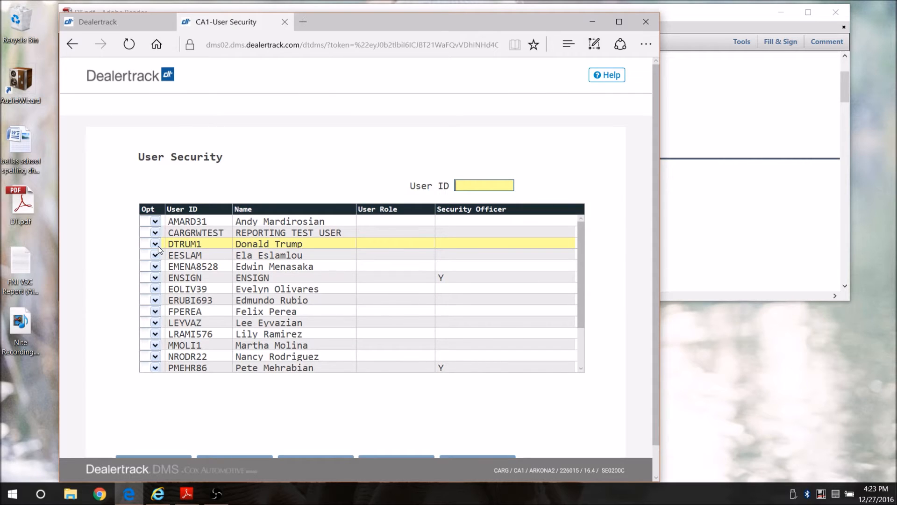
click(157, 245)
click(170, 271)
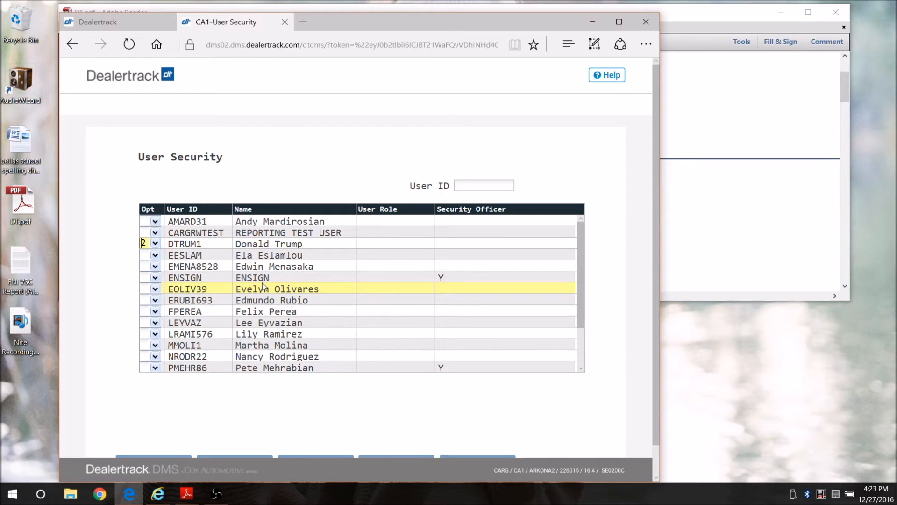
key(Return)
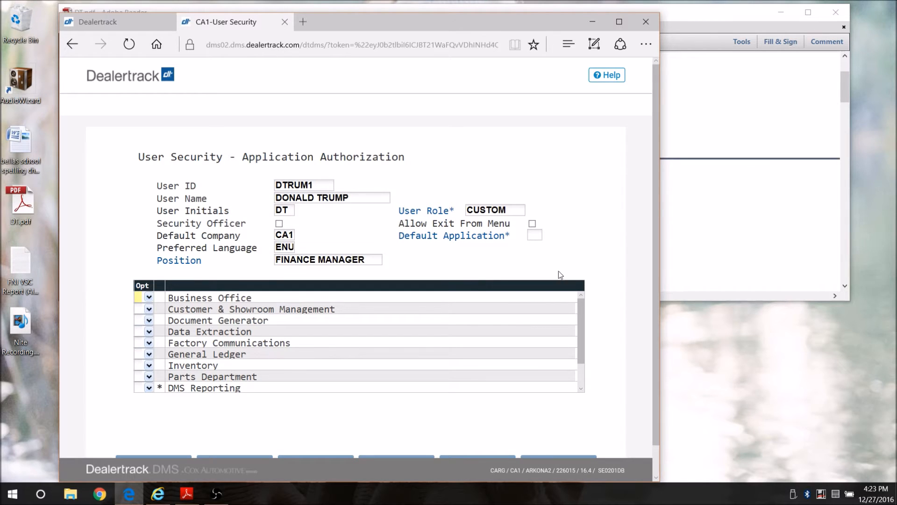
Inspect the DMS Reporting application option checkboxes, then exit and cancel without saving
click(148, 387)
click(154, 418)
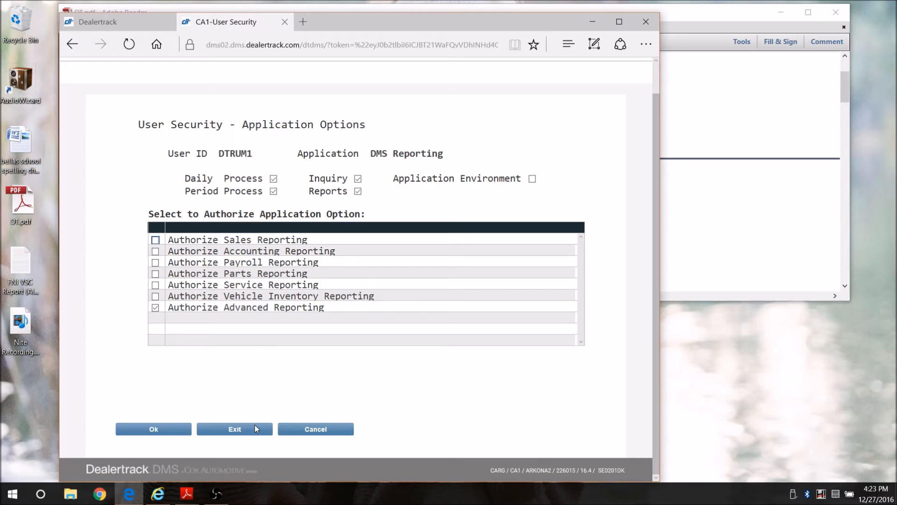
click(316, 429)
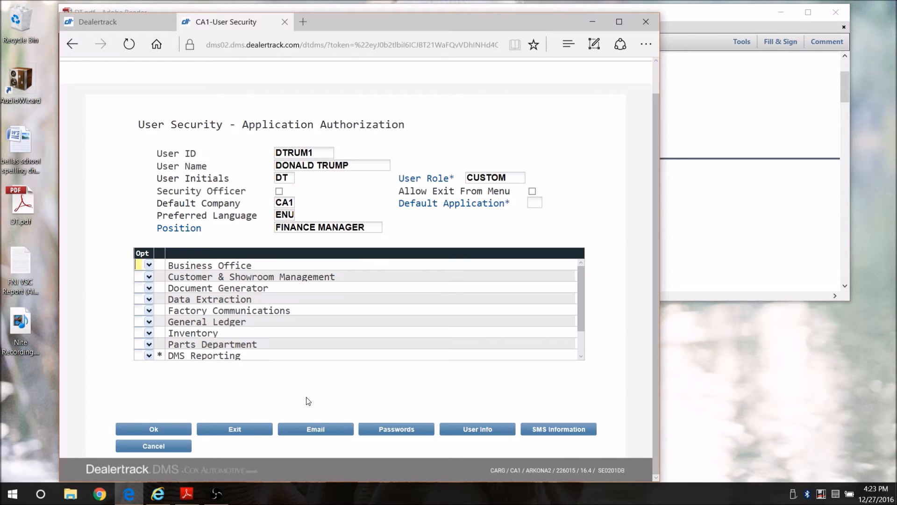
click(173, 443)
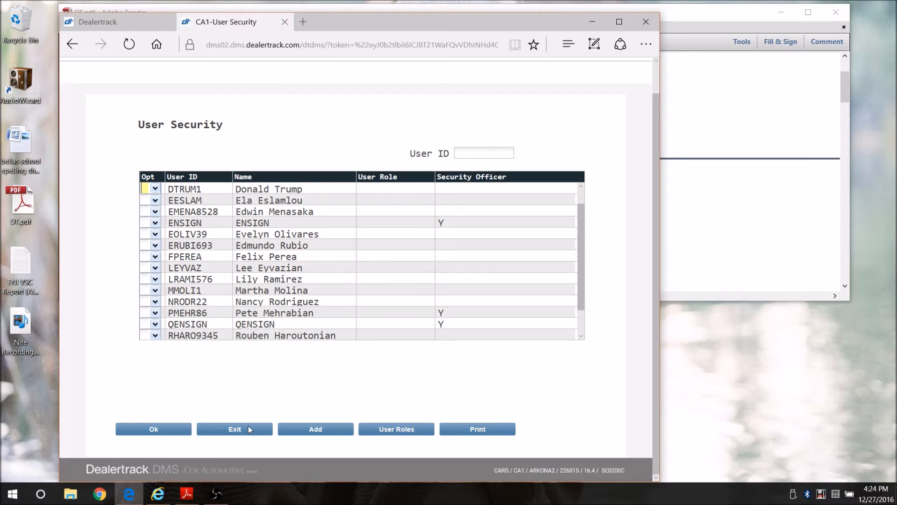
Bring Internet Explorer forward and verify dealertrack.com appears in the Compatibility View site list
click(592, 27)
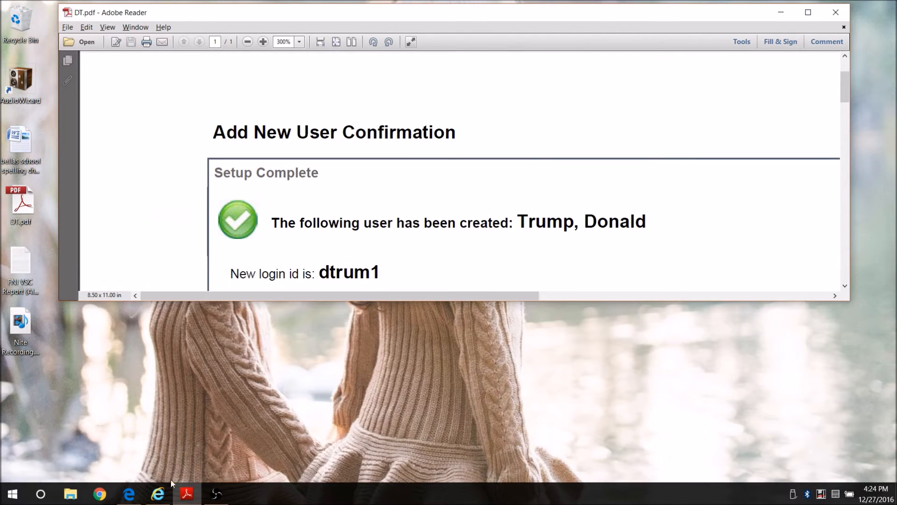
click(159, 430)
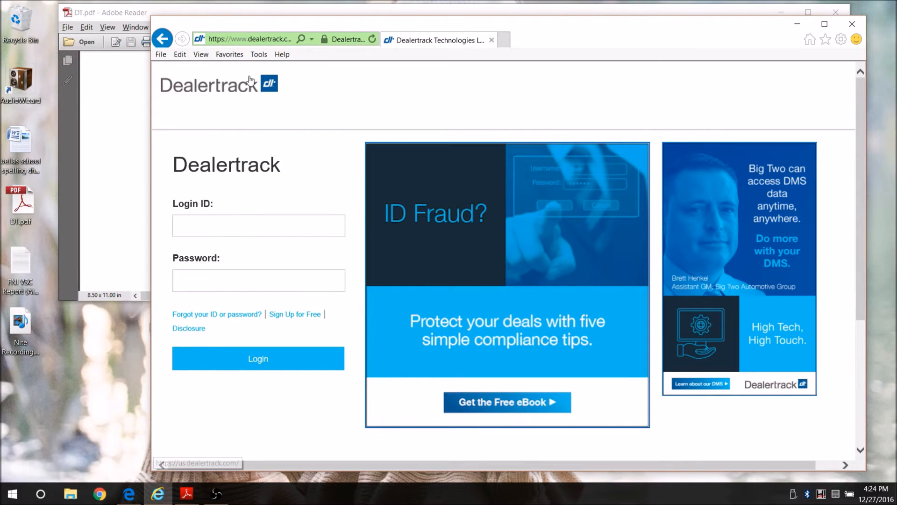
click(256, 55)
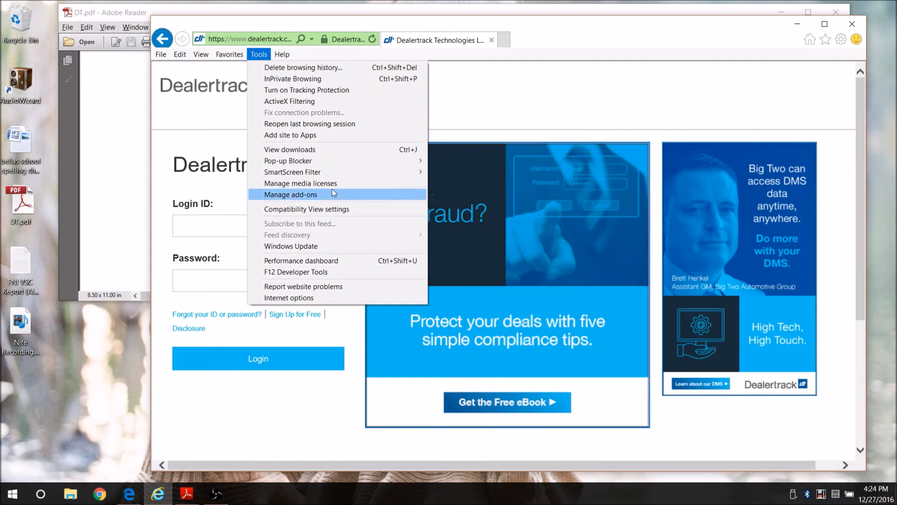
click(352, 211)
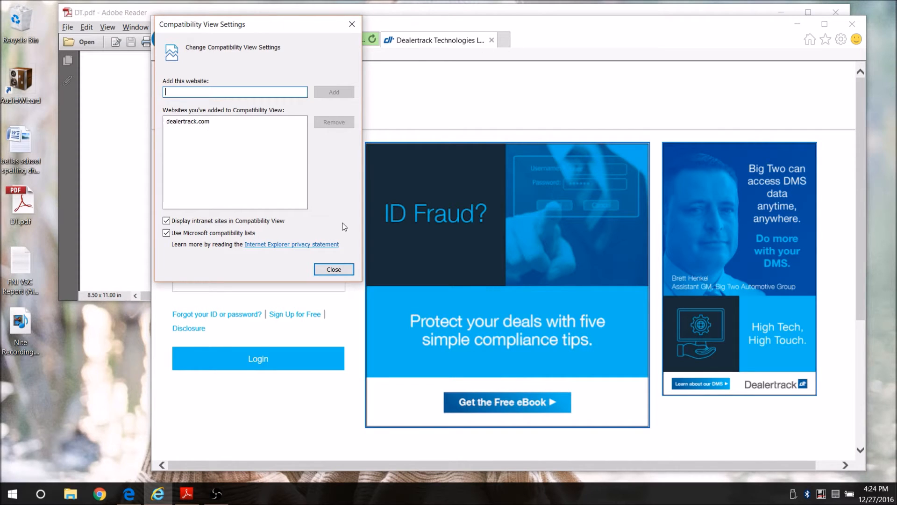
click(346, 269)
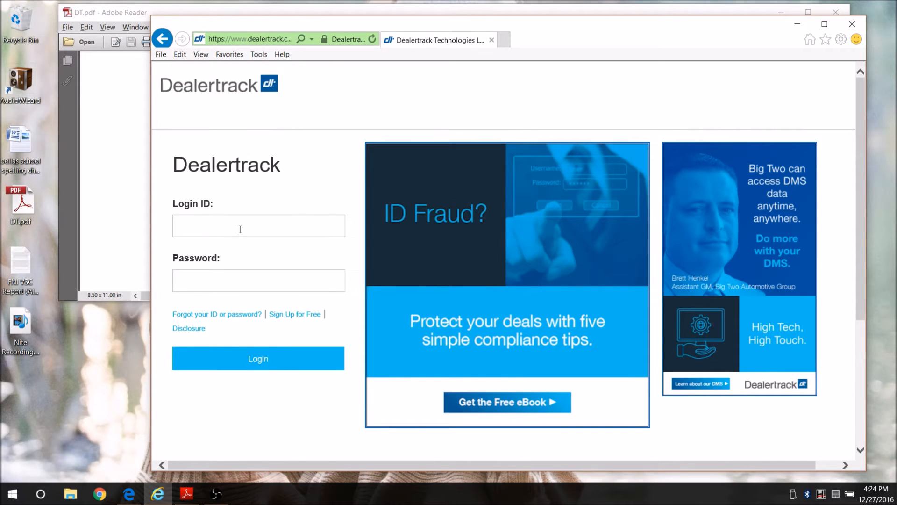
Copy the new user's login ID from the Add New User Confirmation PDF, then return to the browser
key(alt+Tab)
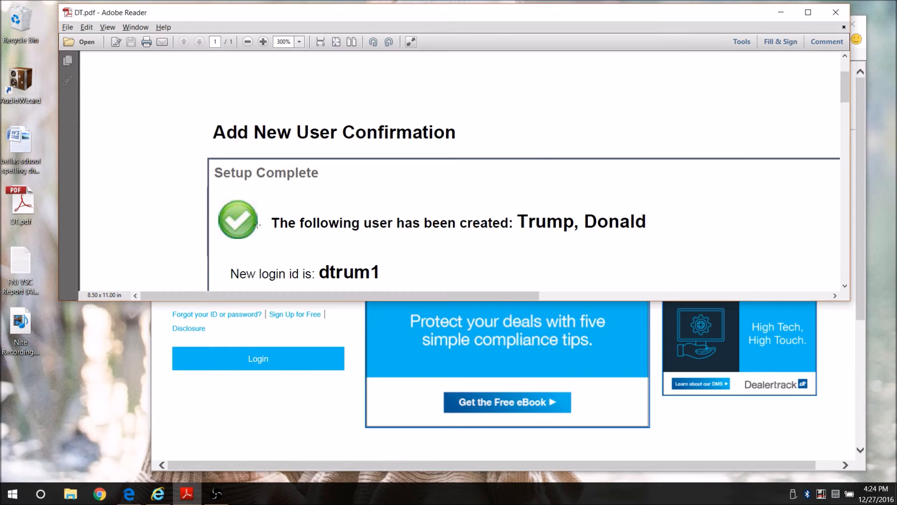
double_click(336, 272)
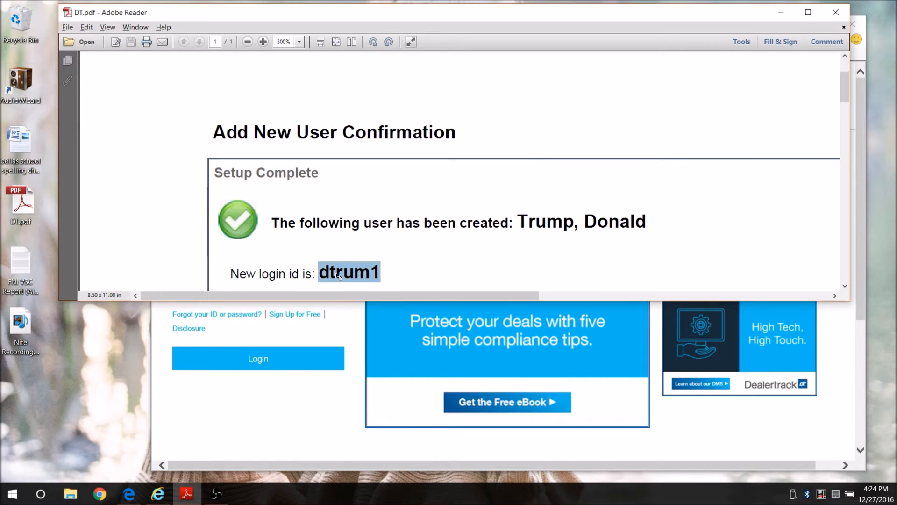
key(alt+Tab)
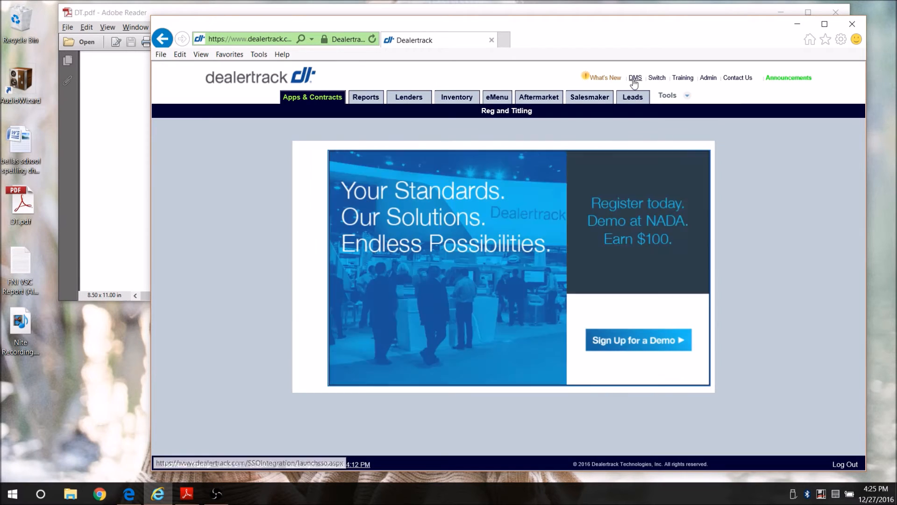
Open DMS in a new tab, exit User Security, and load DMS Reporting from My Favorites
click(634, 80)
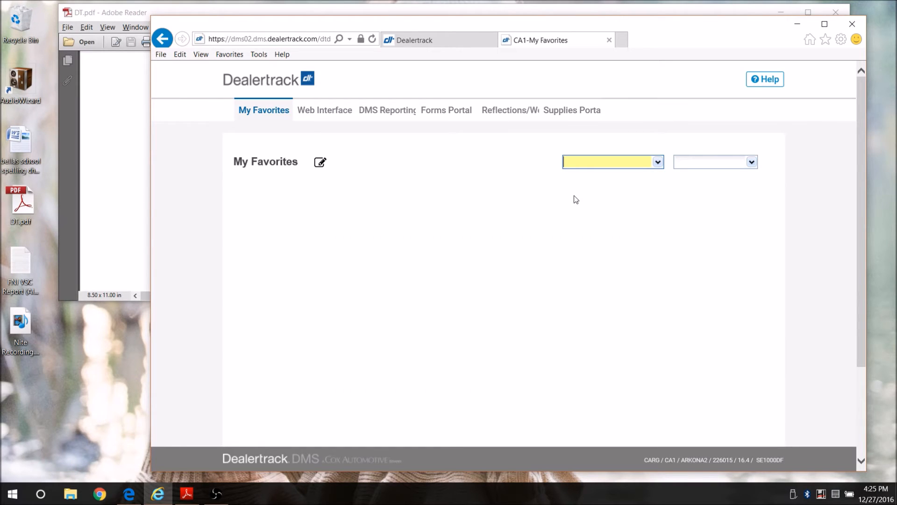
click(129, 494)
click(242, 433)
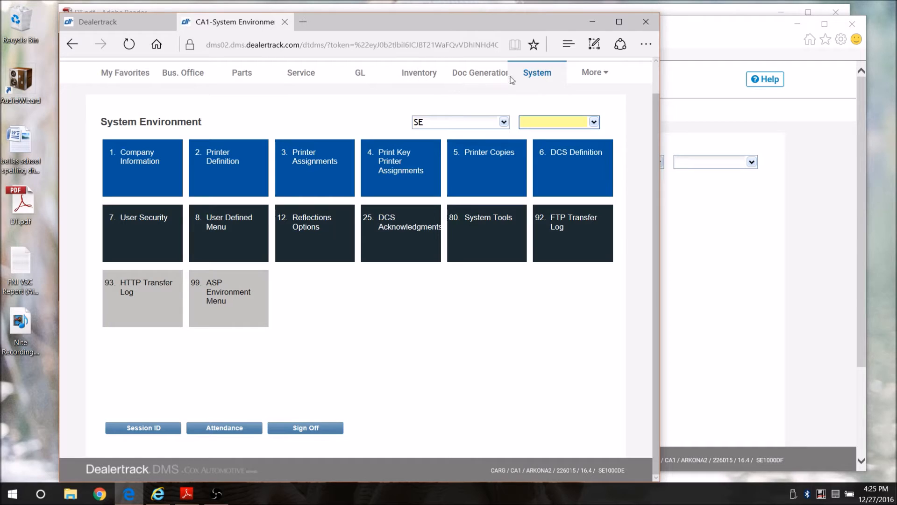
mouse_move(598, 75)
click(592, 21)
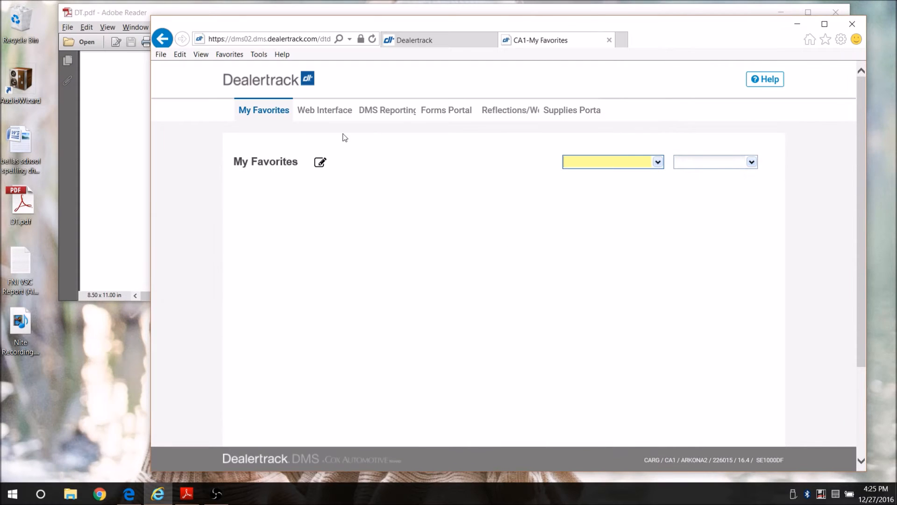
click(391, 112)
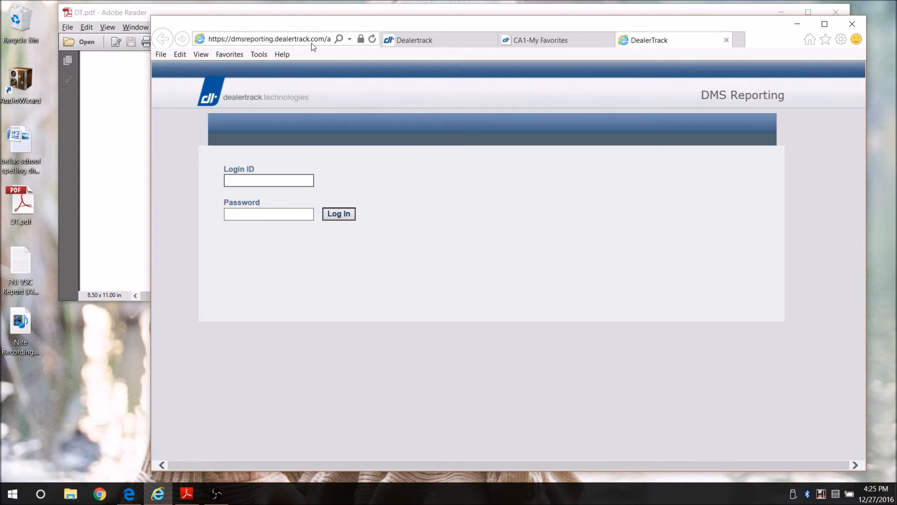
Log in to DMS Reporting with the new user's login ID and password
click(264, 214)
text(•••••••••)
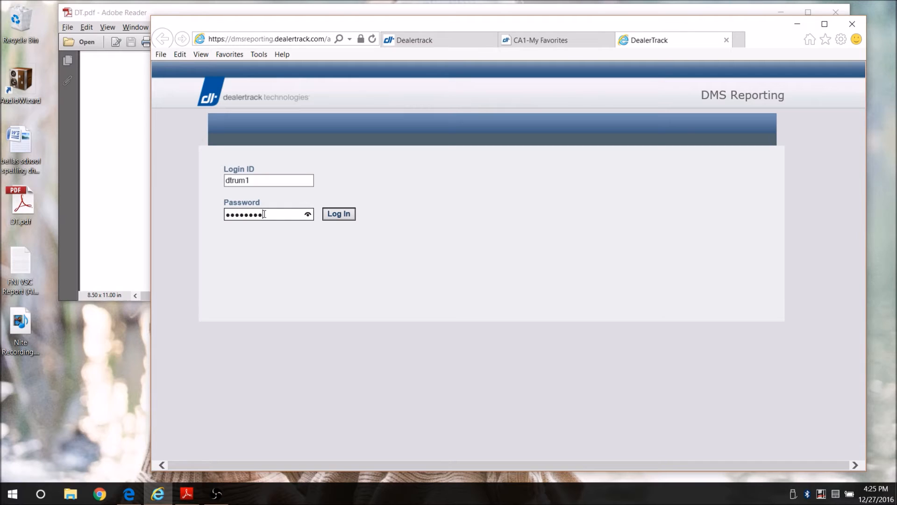
click(349, 219)
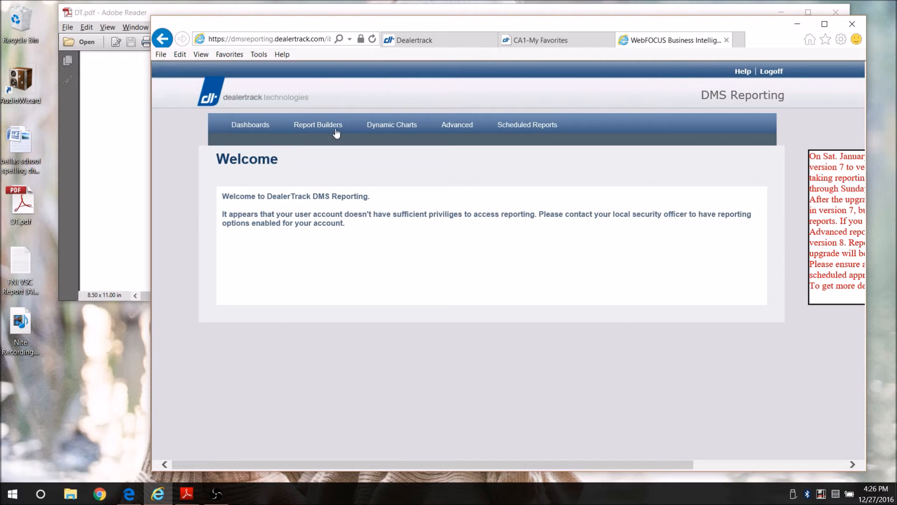
Expand Advanced > My Advanced Reports > Dealertrack > My Reports > Custom Reports, then start InfoAssist
click(456, 133)
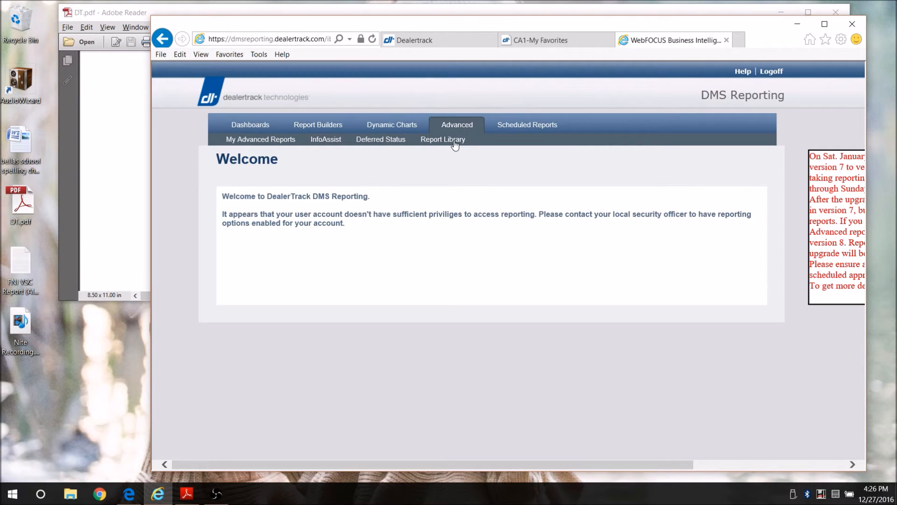
click(245, 141)
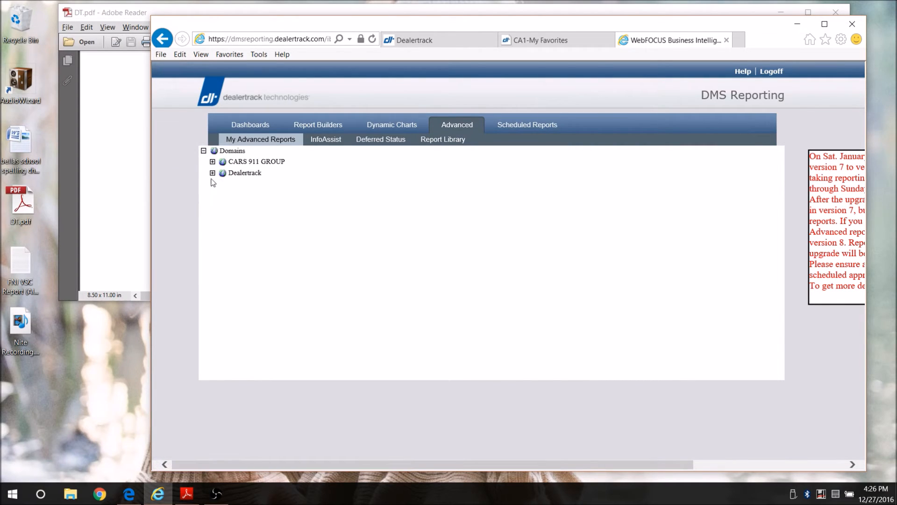
click(213, 174)
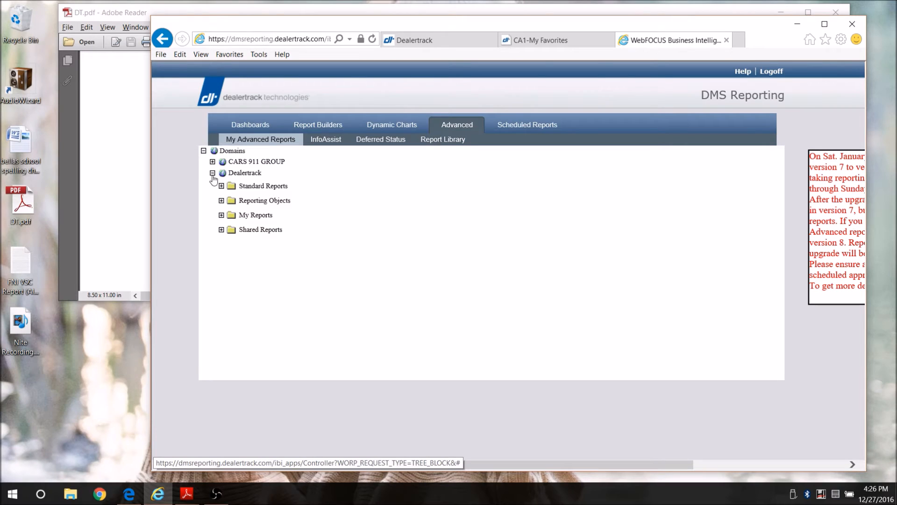
click(221, 215)
click(229, 230)
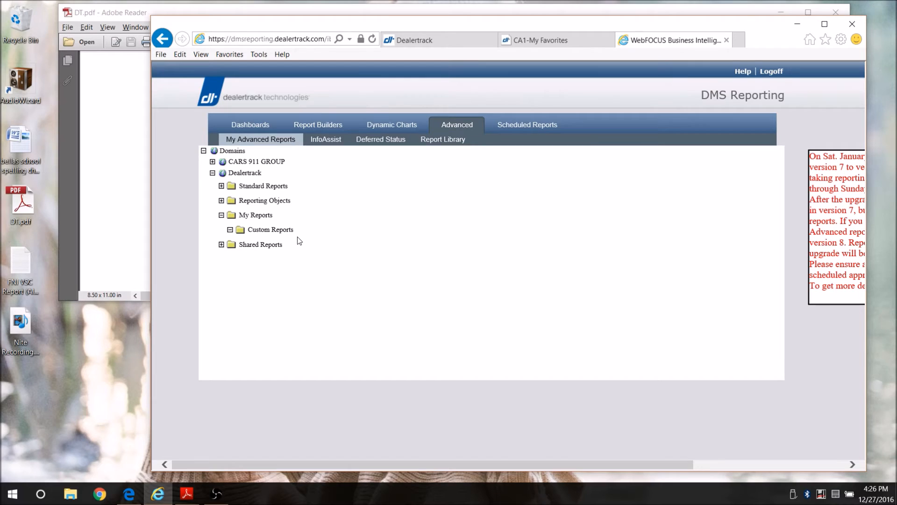
click(18, 282)
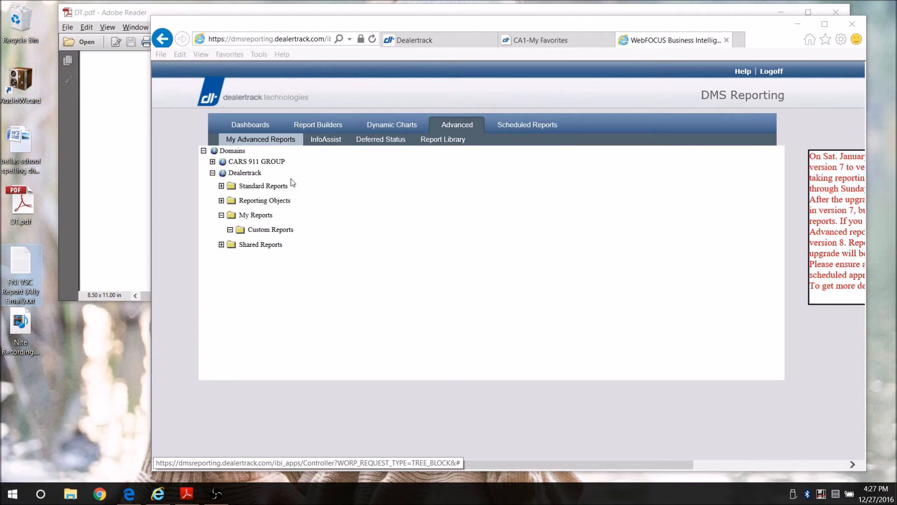
click(330, 142)
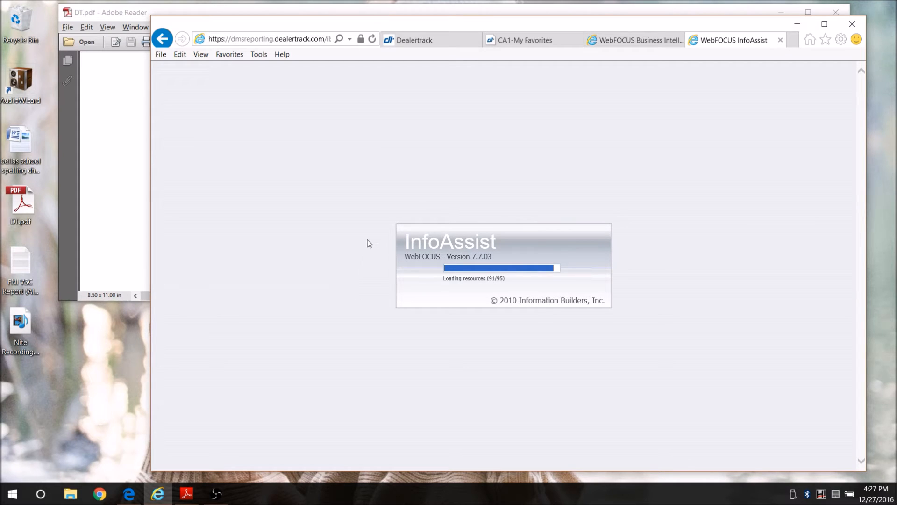
Choose Build a Report and pick the RWCARDEAL car deals table as the data source
click(643, 44)
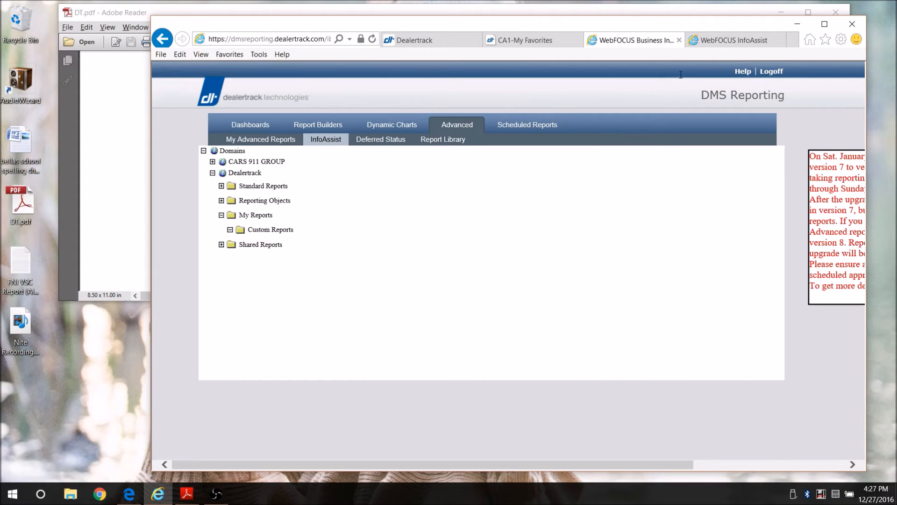
click(730, 41)
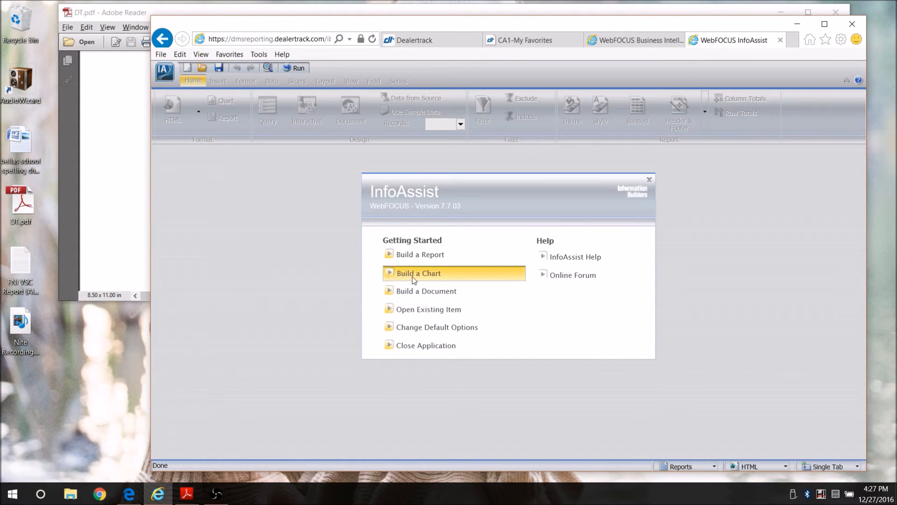
click(431, 256)
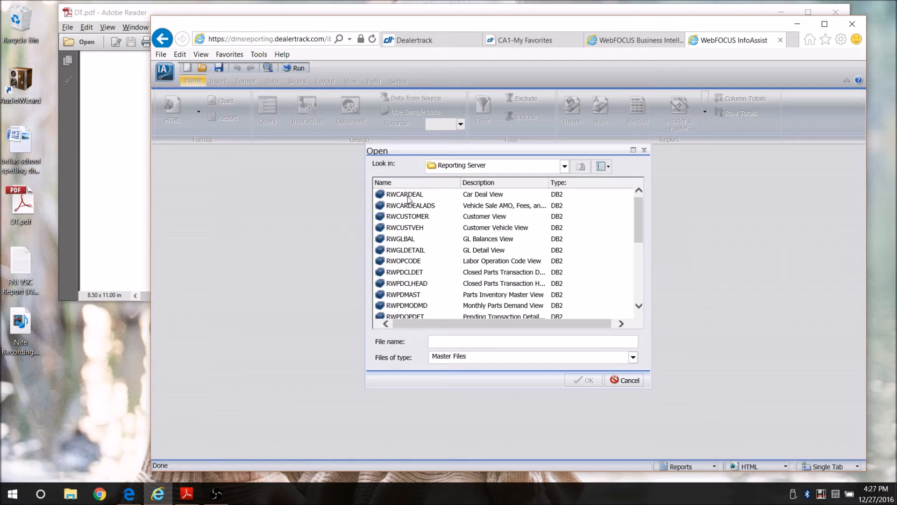
double_click(405, 193)
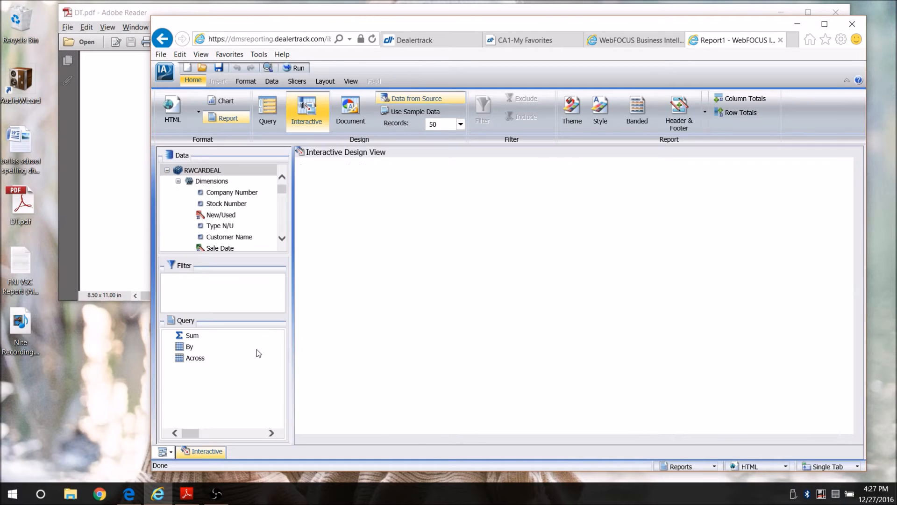
Place the Company Number and Stock Number fields on the canvas as sort-by columns
click(236, 195)
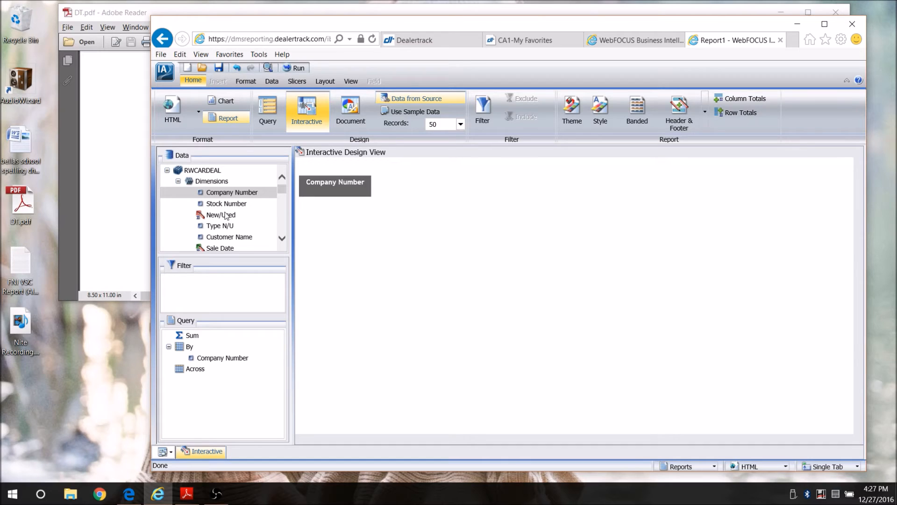
click(230, 207)
drag(229, 206, 358, 210)
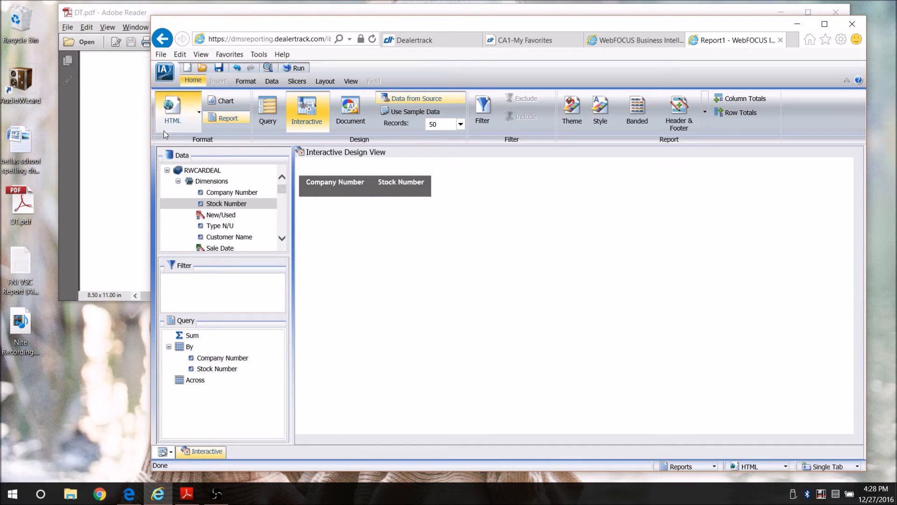
click(165, 73)
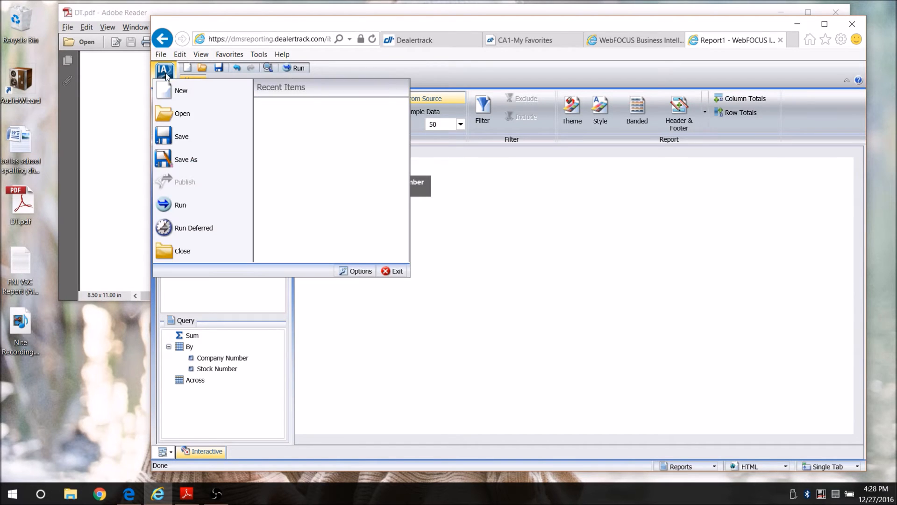
Save the report in Custom Reports as 'FNI VSC Report (Ally Email)', replacing the default Report1 name
click(185, 137)
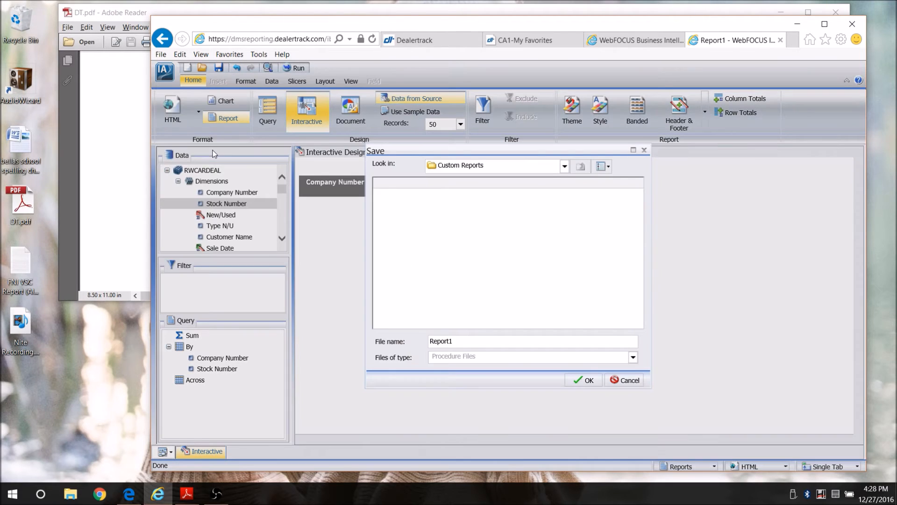
double_click(455, 346)
click(22, 290)
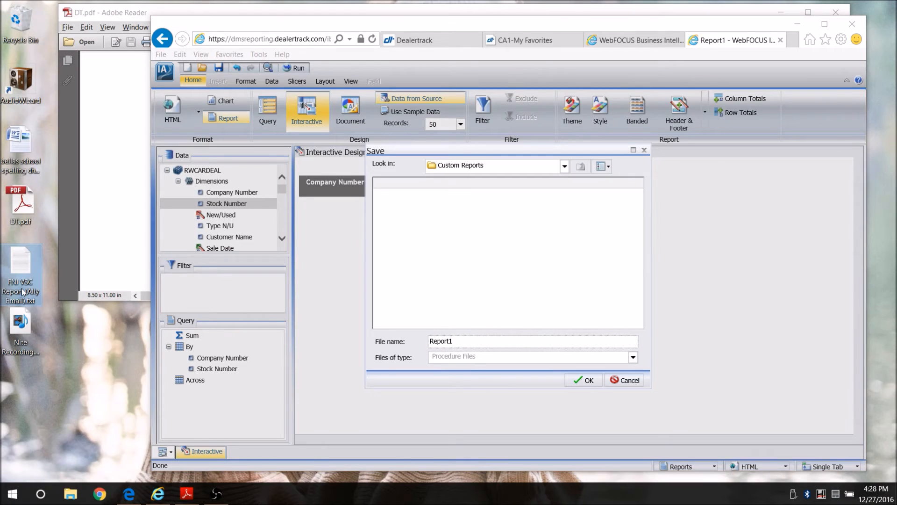
click(22, 291)
key(ctrl+c)
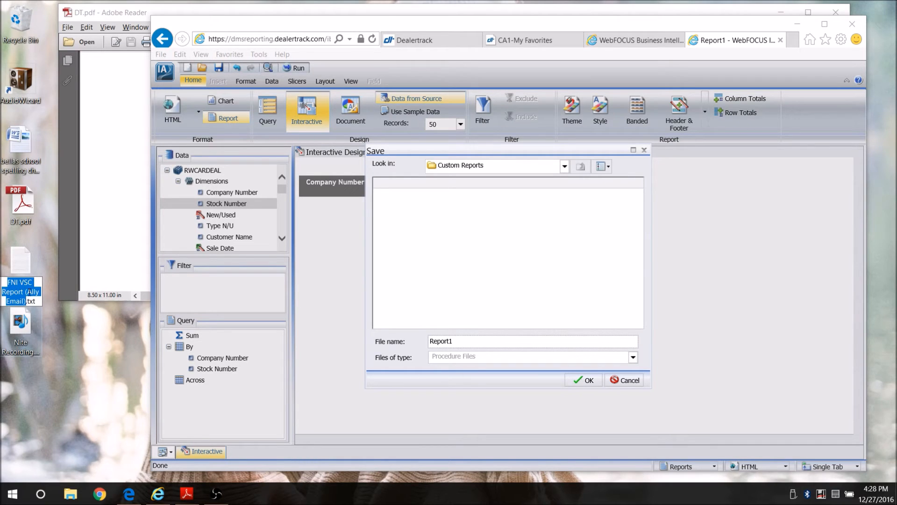
drag(469, 344, 424, 340)
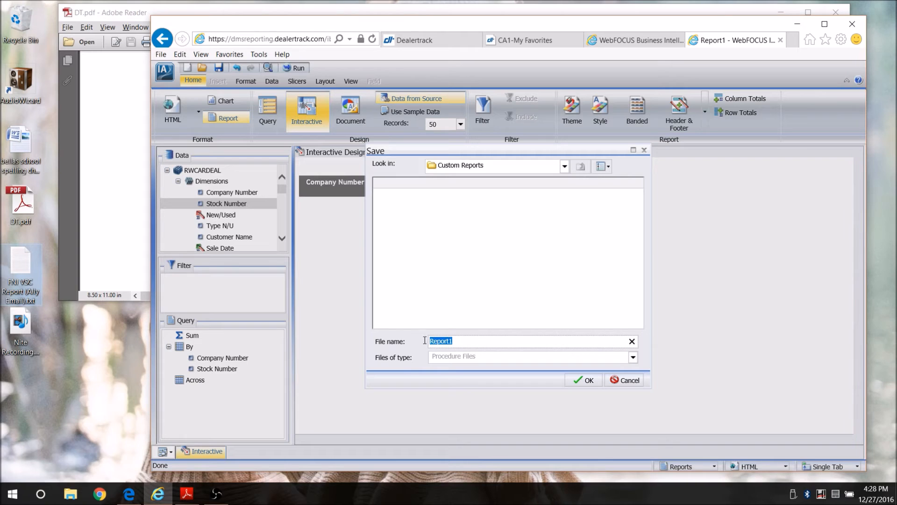
key(ctrl+v)
Confirm saving the report under its new name and close InfoAssist
click(582, 378)
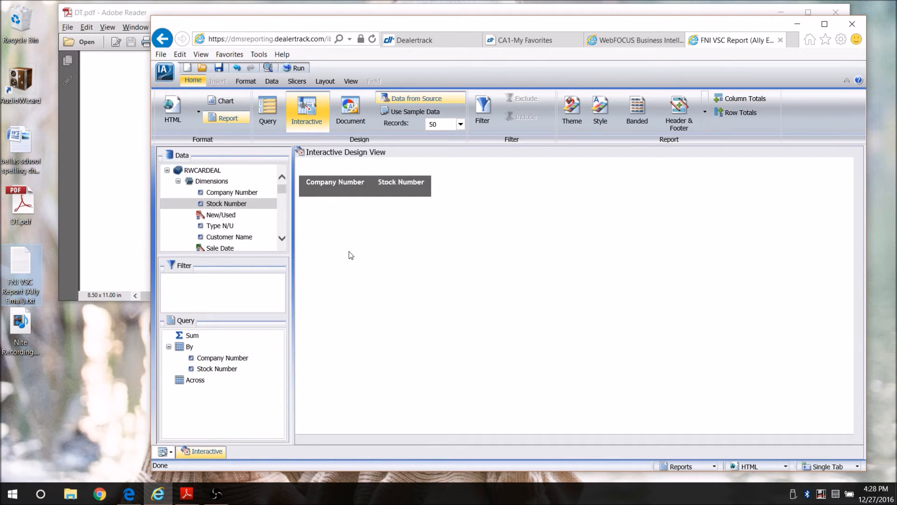
click(170, 77)
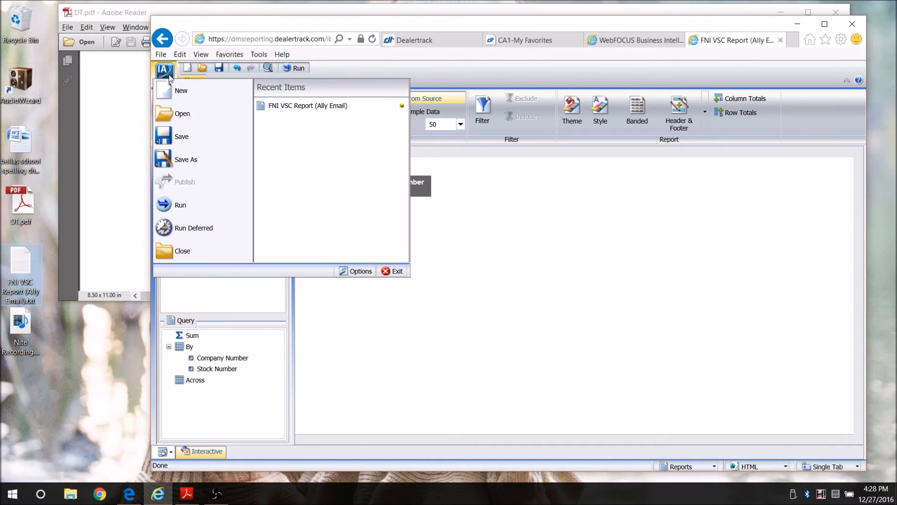
click(398, 272)
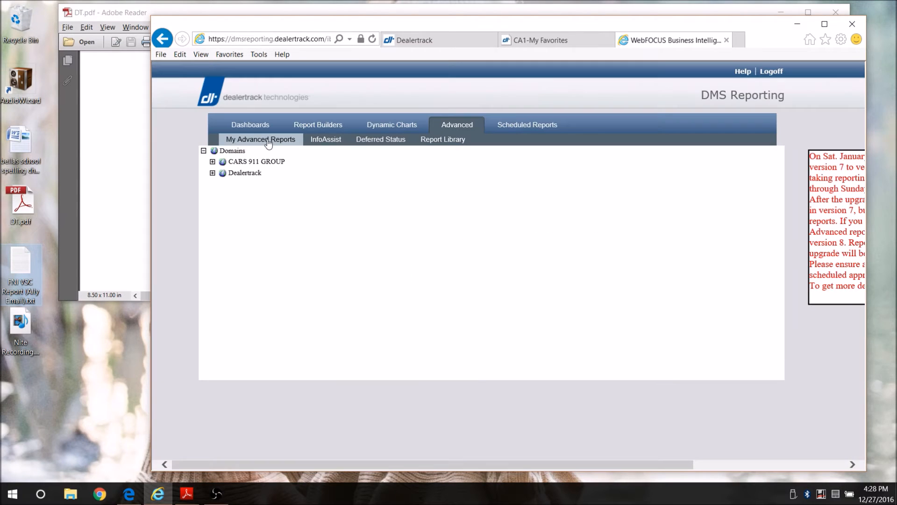
Expand Dealertrack, My Reports and Custom Reports to show FNI VSC Report (Ally Email)
click(213, 173)
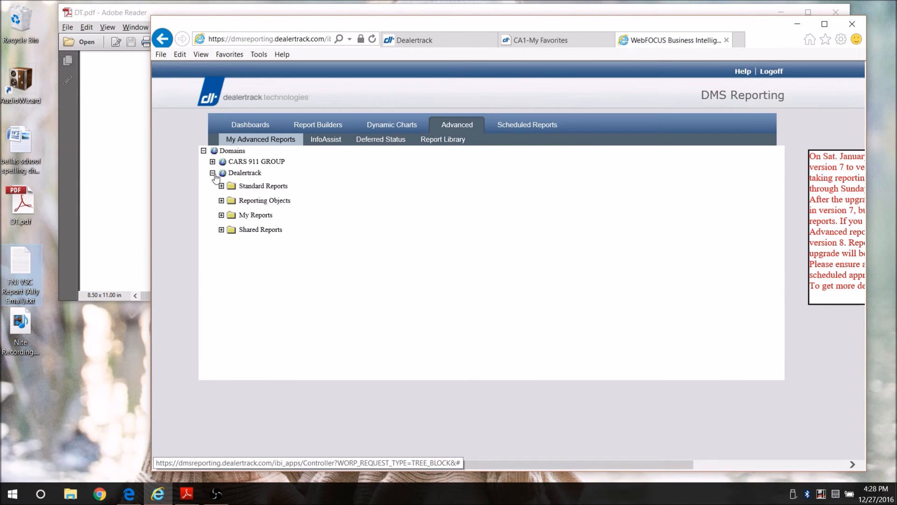
click(222, 215)
click(230, 230)
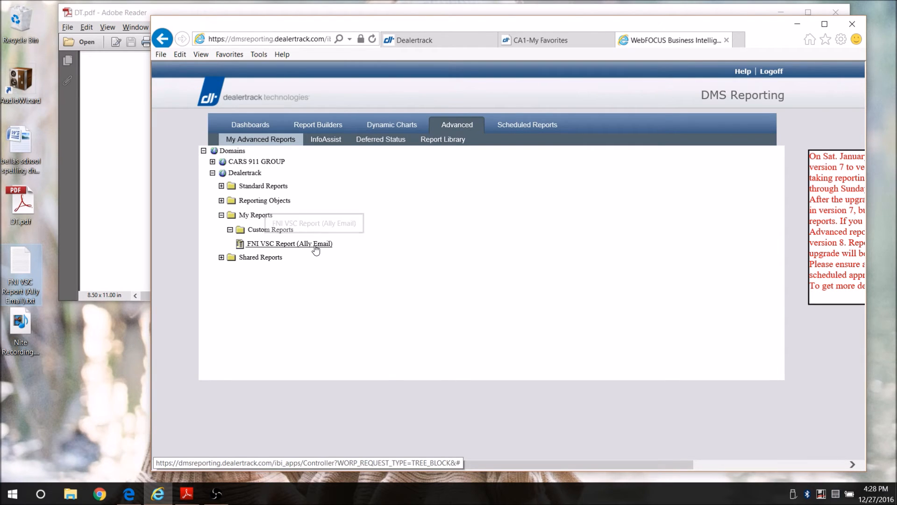
Open FNI VSC Report (Ally Email) in the Editor and clear all its generated code
right_click(300, 244)
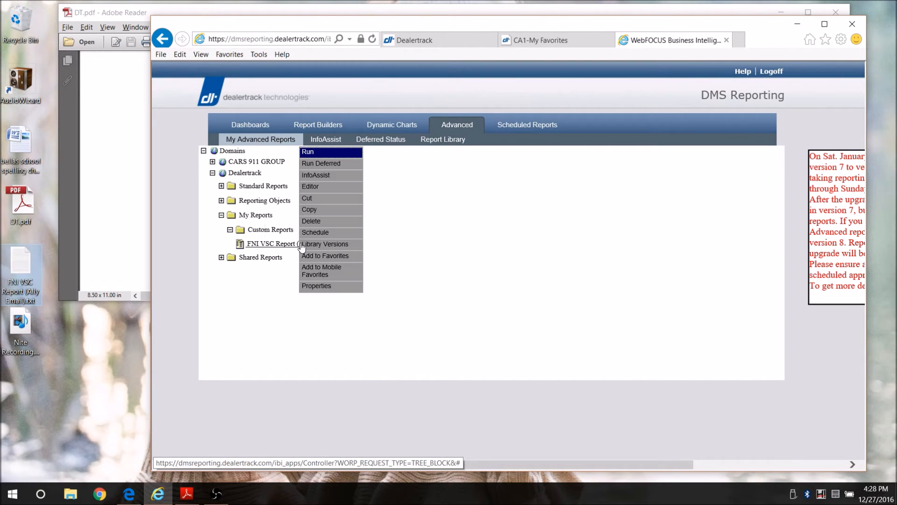
click(302, 245)
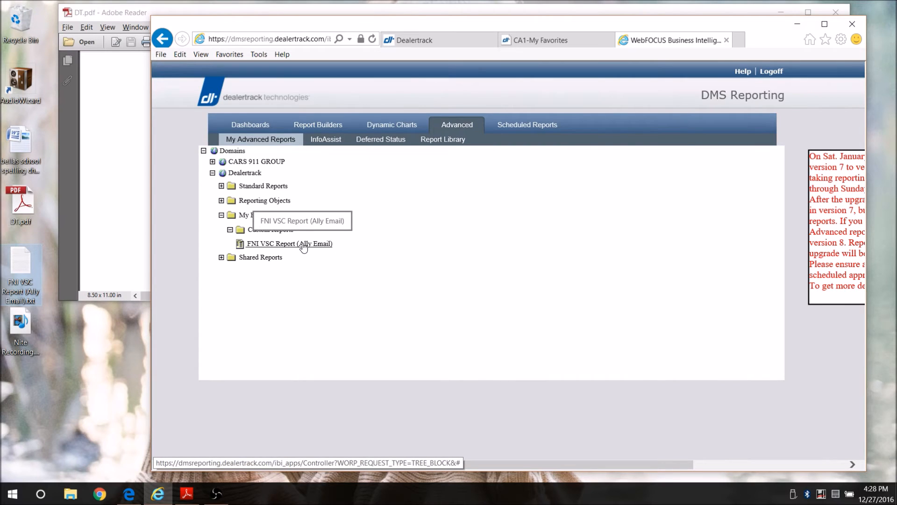
right_click(303, 246)
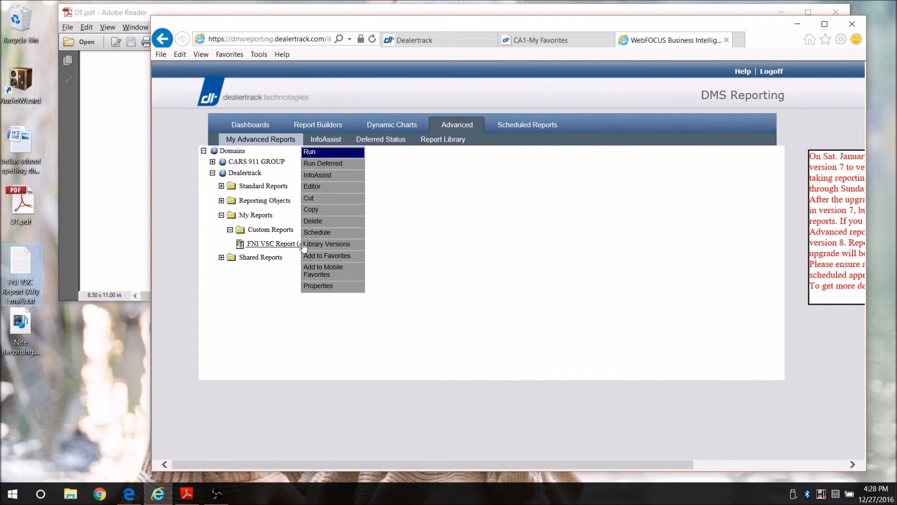
click(323, 192)
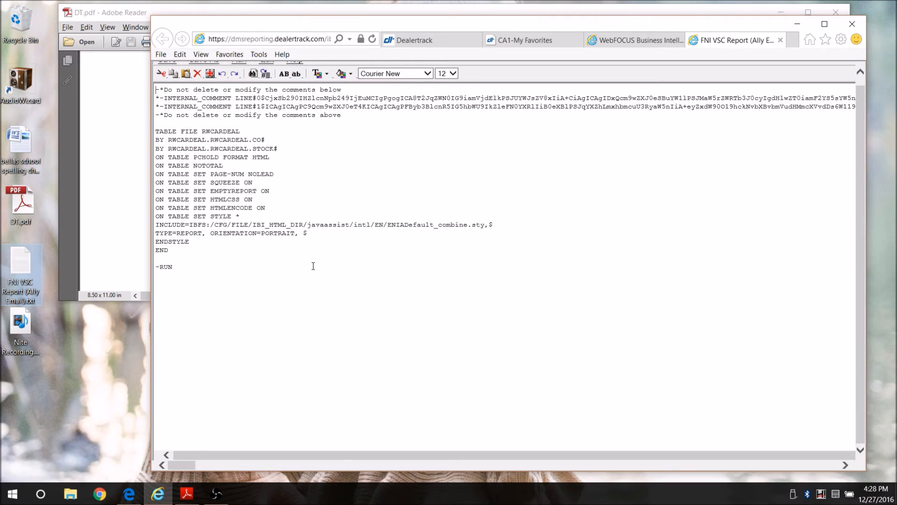
key(ctrl+a)
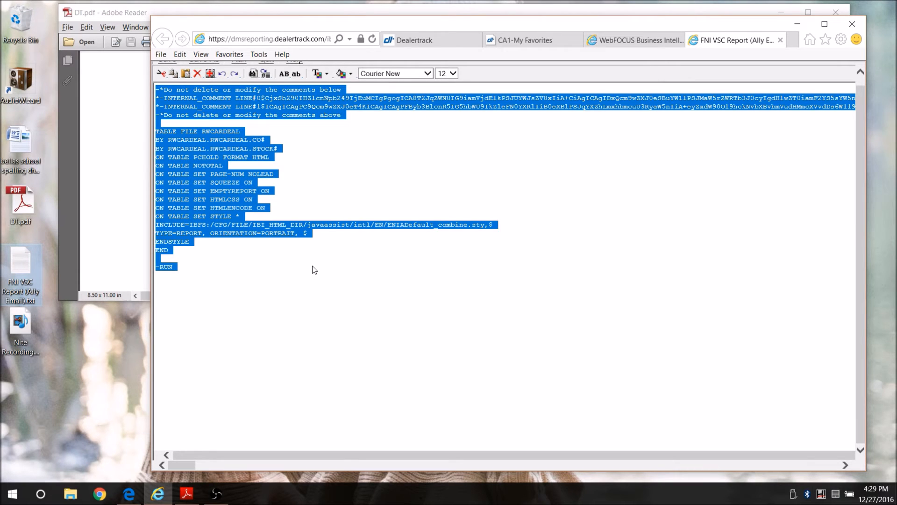
key(Delete)
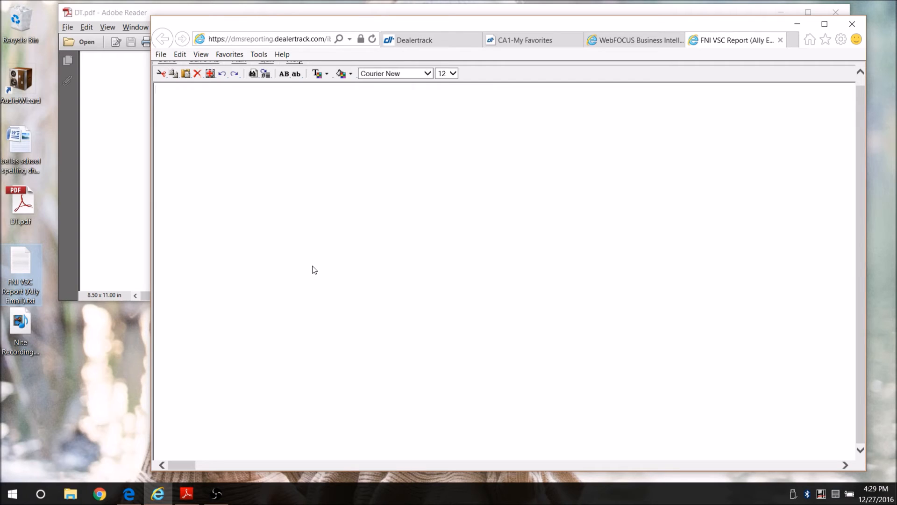
Copy the full code from FNI VSC Report (Ally Email).txt, then return to the empty editor
double_click(23, 269)
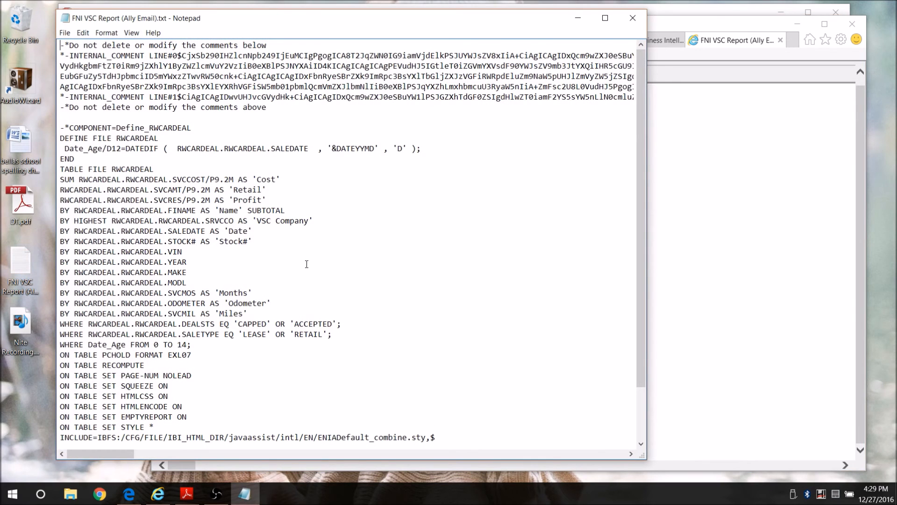
key(ctrl+a)
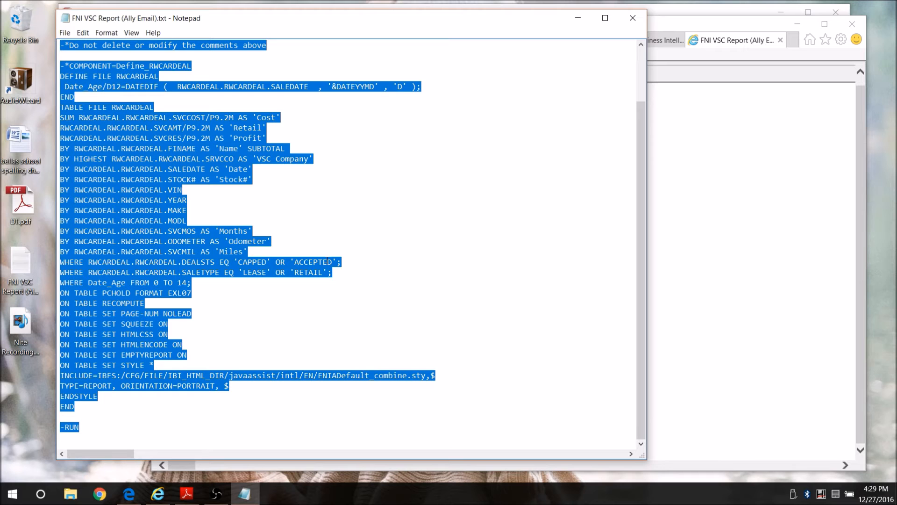
key(alt+Tab)
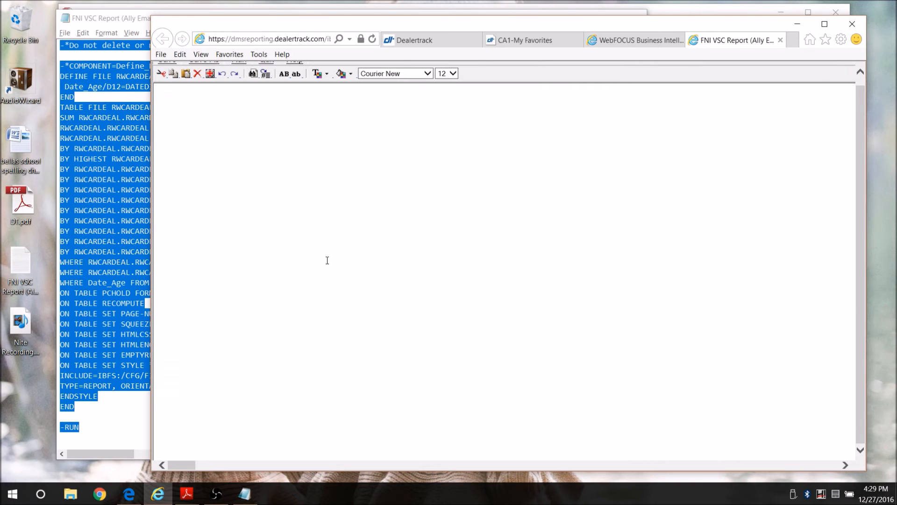
Paste the copied RWCARDEAL procedure code into the report editor and close Notepad
key(ctrl+v)
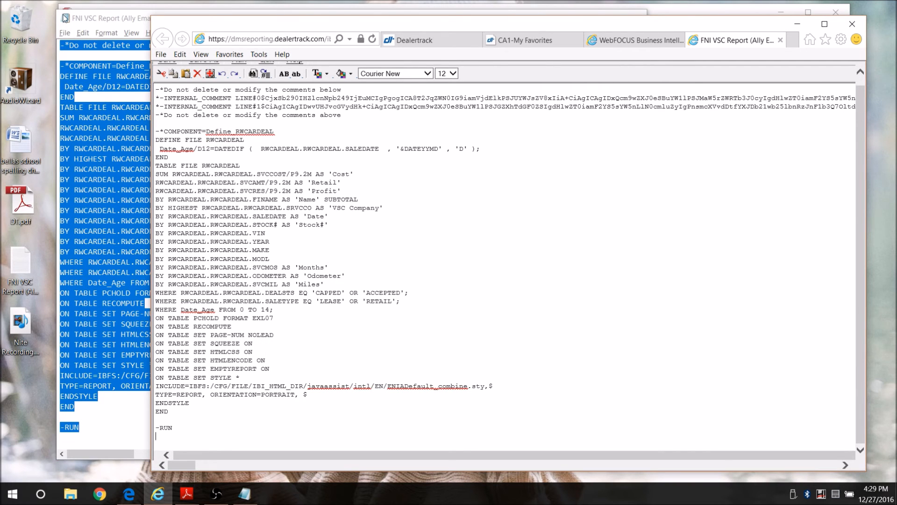
double_click(66, 19)
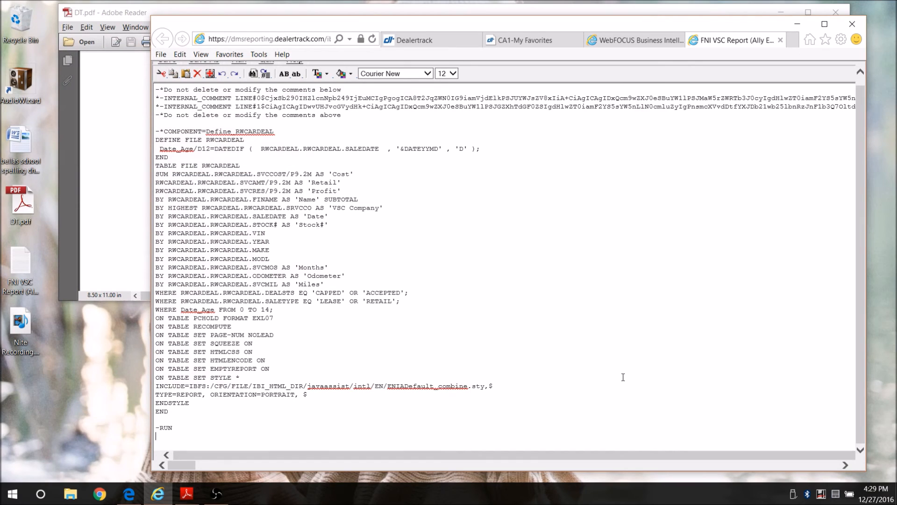
scroll(442, 366, up, 1)
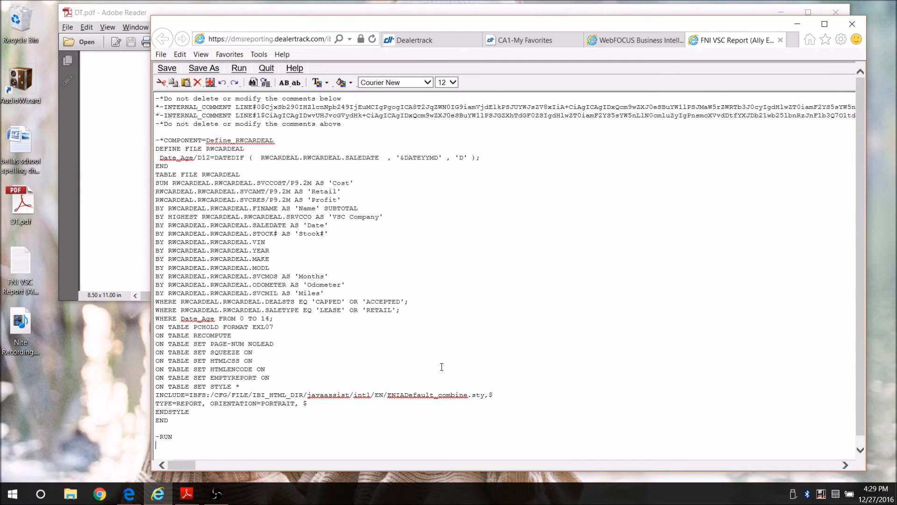
scroll(442, 366, down, 1)
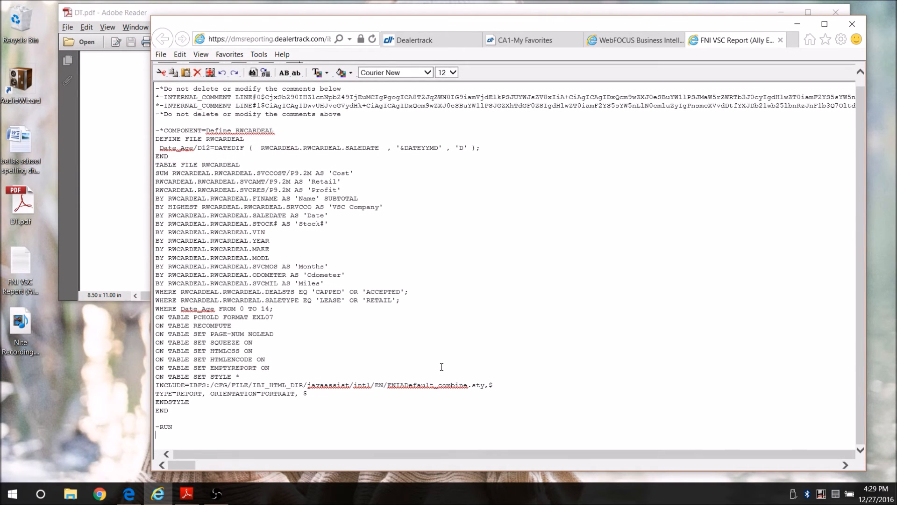
scroll(441, 367, up, 1)
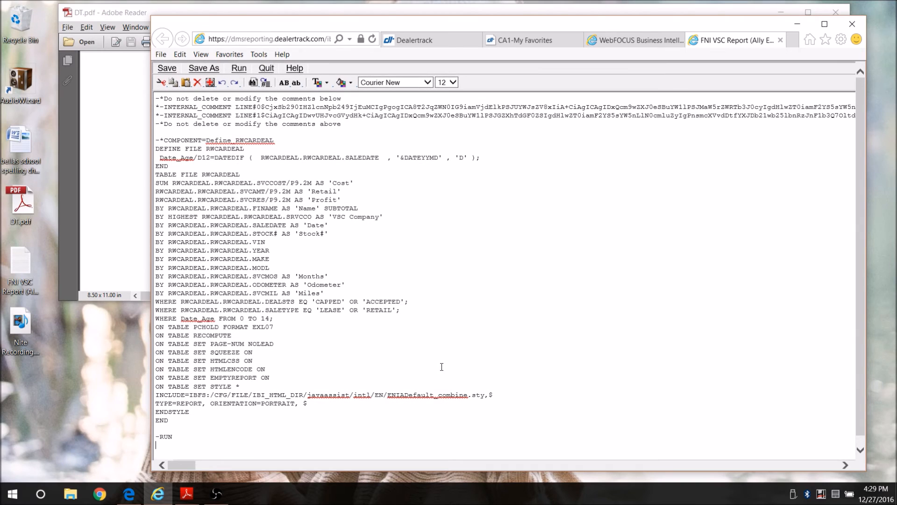
Save the report code, acknowledge the success message, and close the editor tab
click(167, 68)
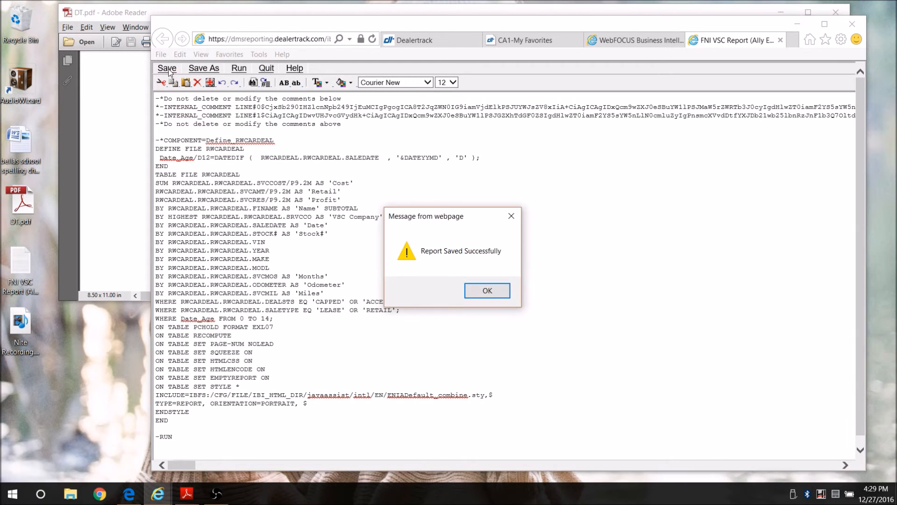
click(497, 294)
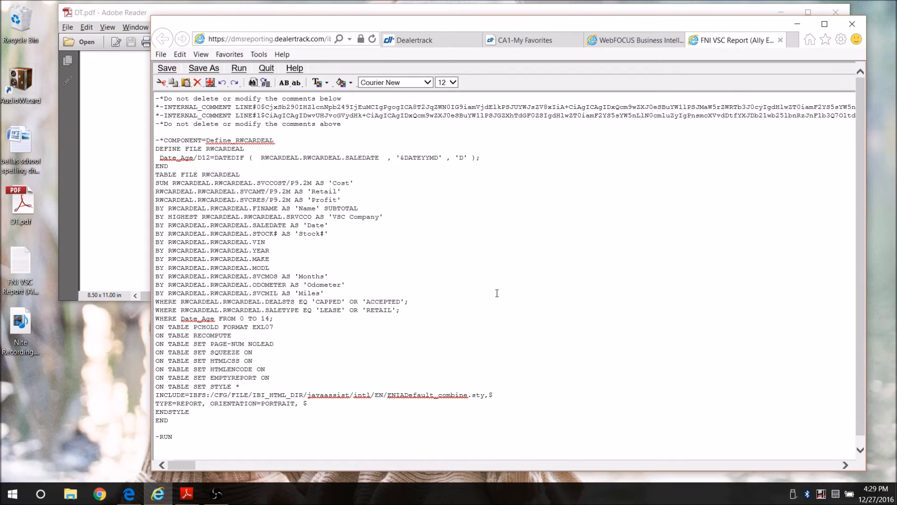
click(781, 41)
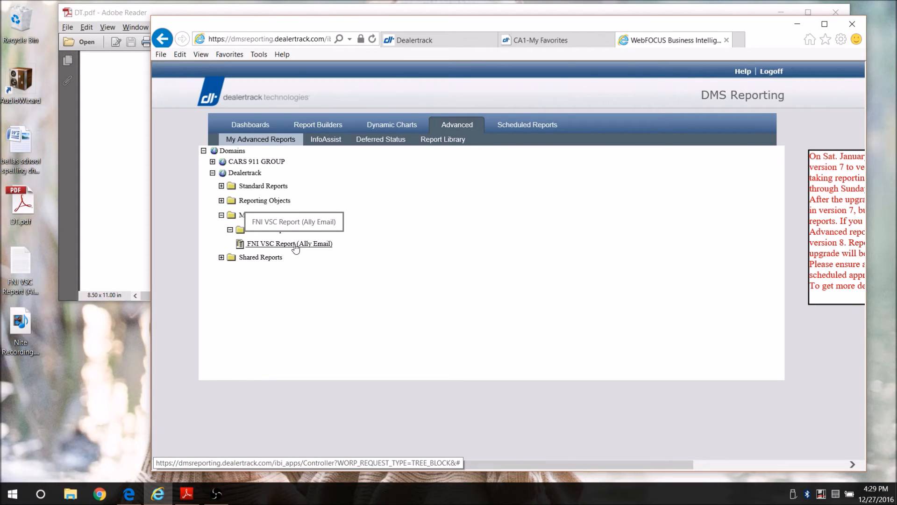
Schedule FNI VSC Report (Ally Email) from Custom Reports and switch to its new schedule tab
click(295, 244)
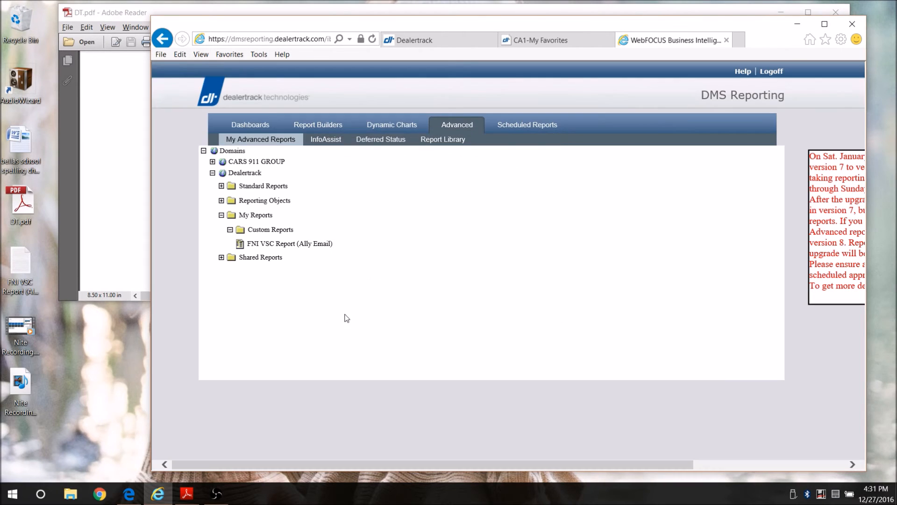
right_click(290, 245)
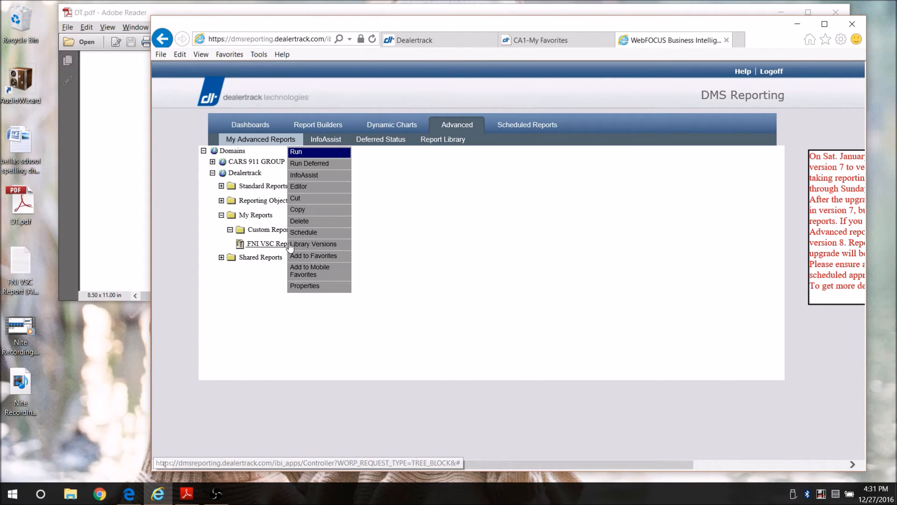
click(321, 238)
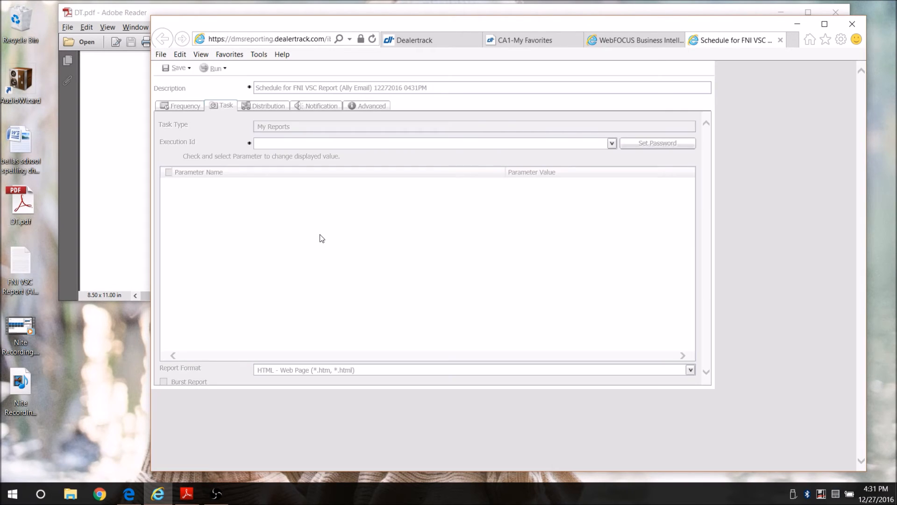
click(624, 41)
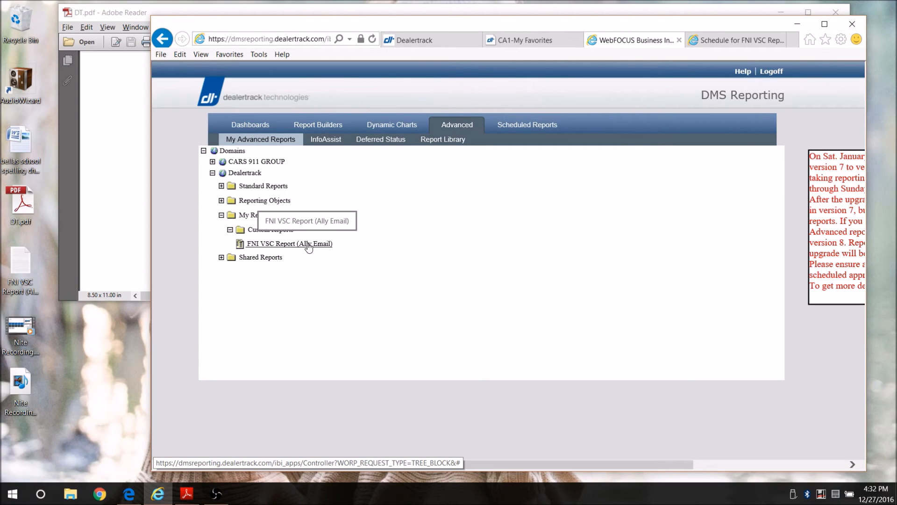
right_click(308, 245)
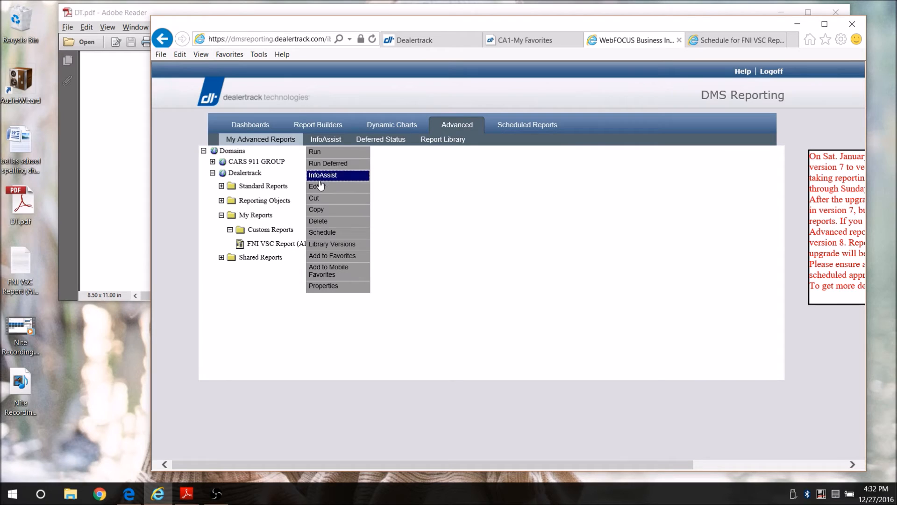
click(594, 234)
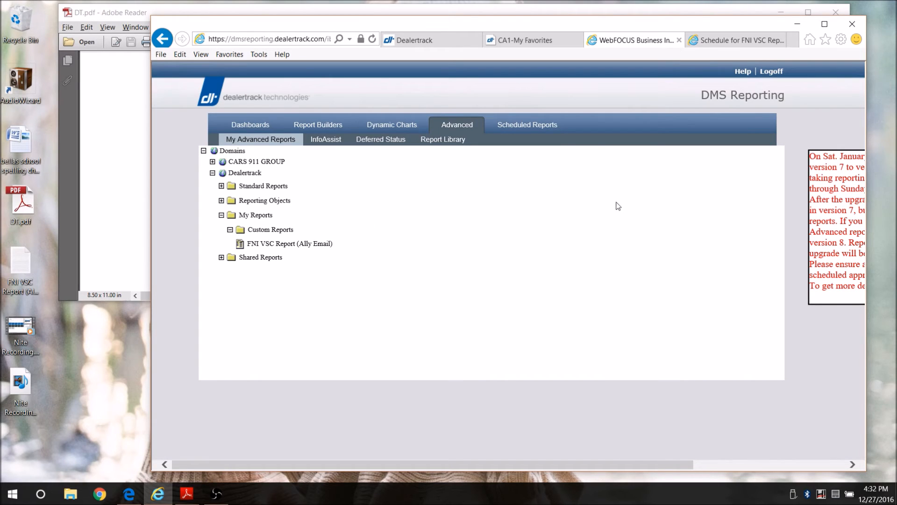
click(729, 41)
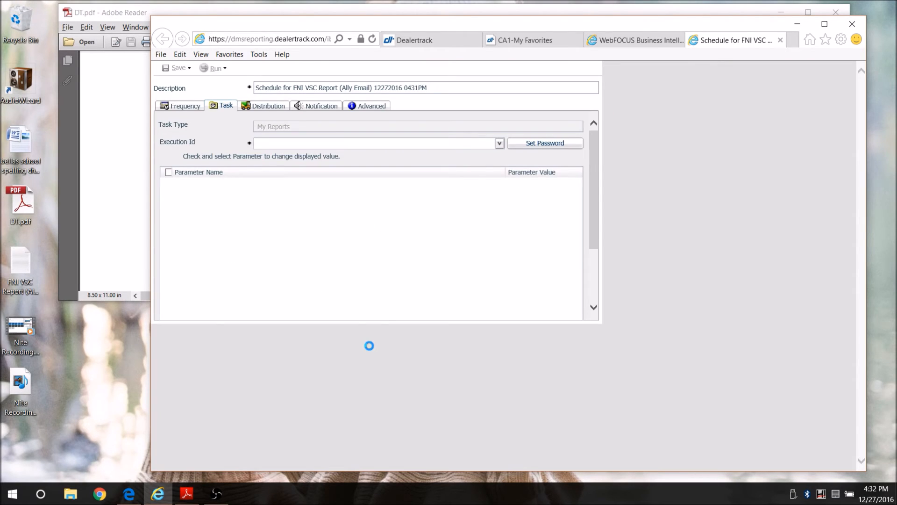
Set the schedule's run interval to weekly with a 09:31 AM start time
click(186, 107)
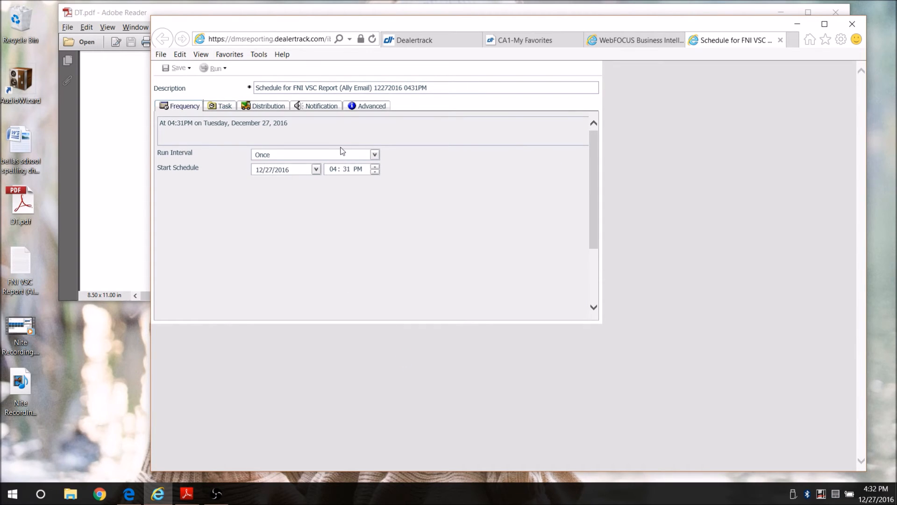
click(374, 154)
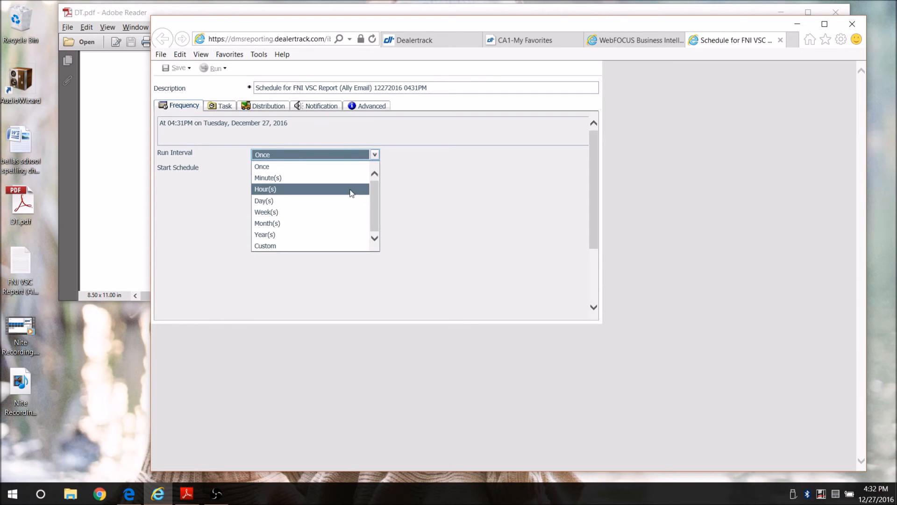
click(350, 212)
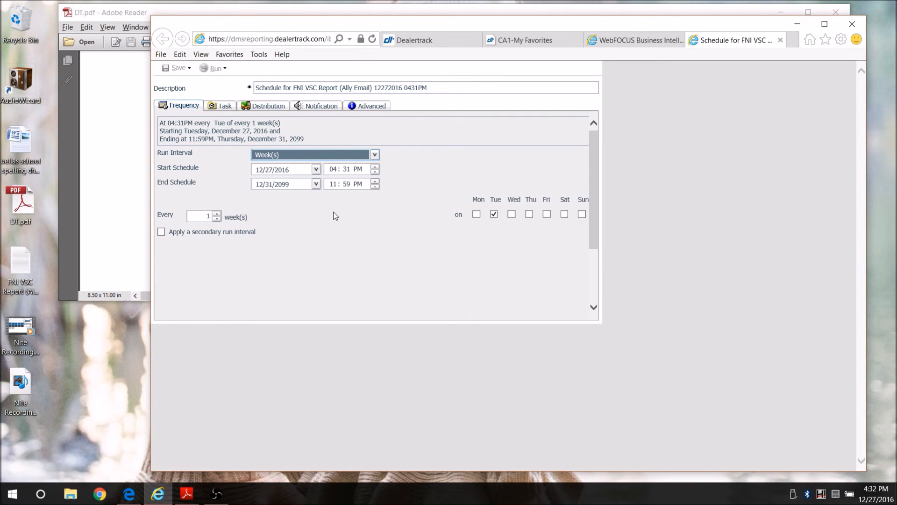
click(333, 170)
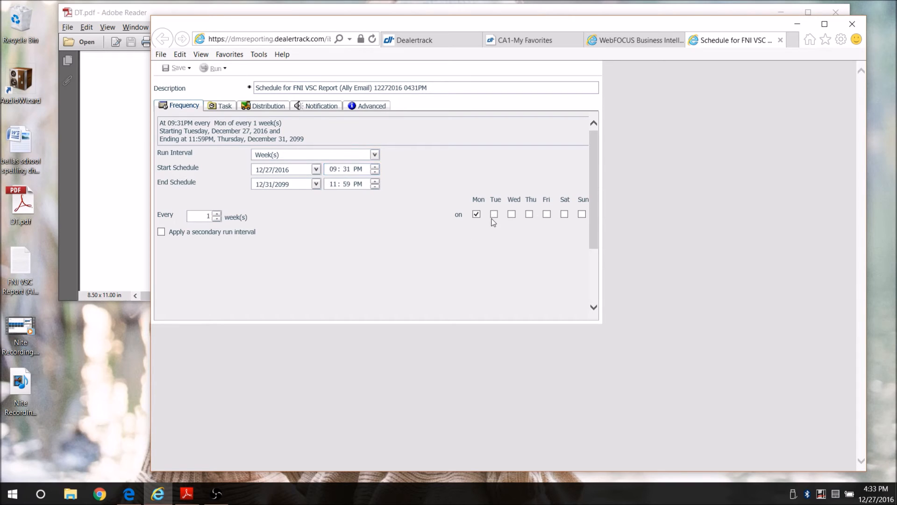
click(359, 170)
Trim the description to 'FNI VSC Report (Ally Email)' by removing 'Schedule for' and the date
drag(291, 88, 252, 88)
key(BackSpace)
key(Delete)
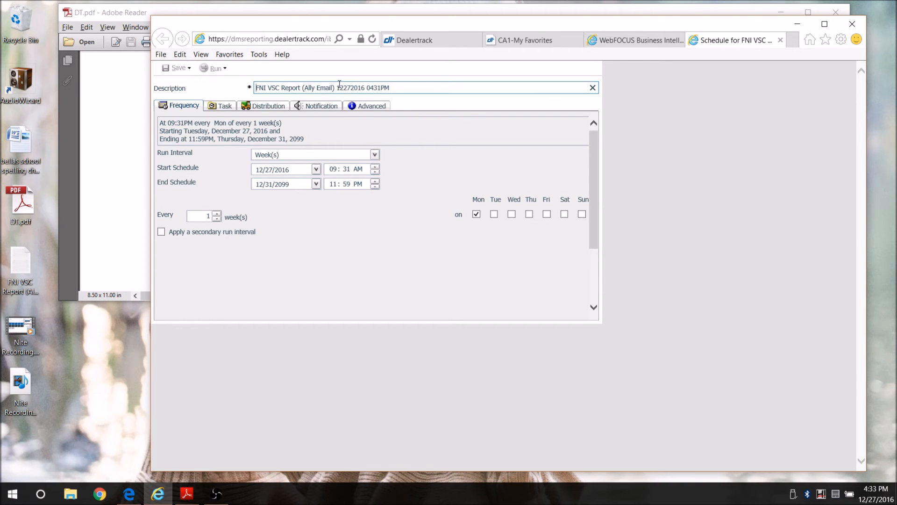
drag(337, 88, 378, 85)
key(BackSpace)
key(BackSpace)
click(220, 106)
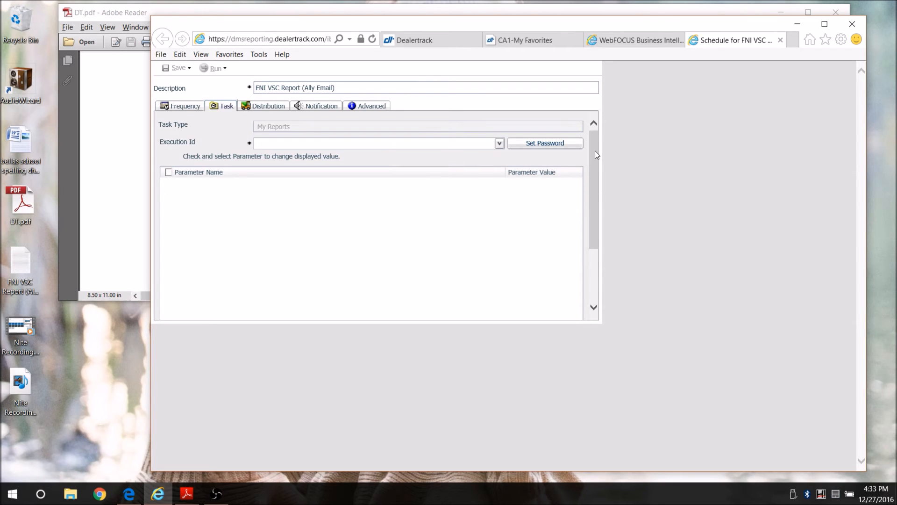
Scroll the Task tab and check the Execution Id options
mouse_move(596, 143)
mouse_down()
mouse_move(601, 214)
mouse_move(601, 147)
mouse_up()
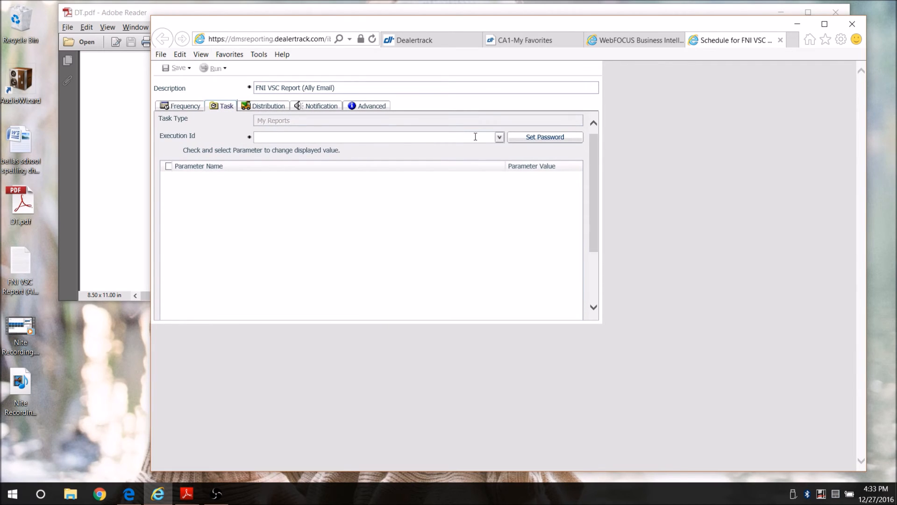
click(499, 137)
click(499, 137)
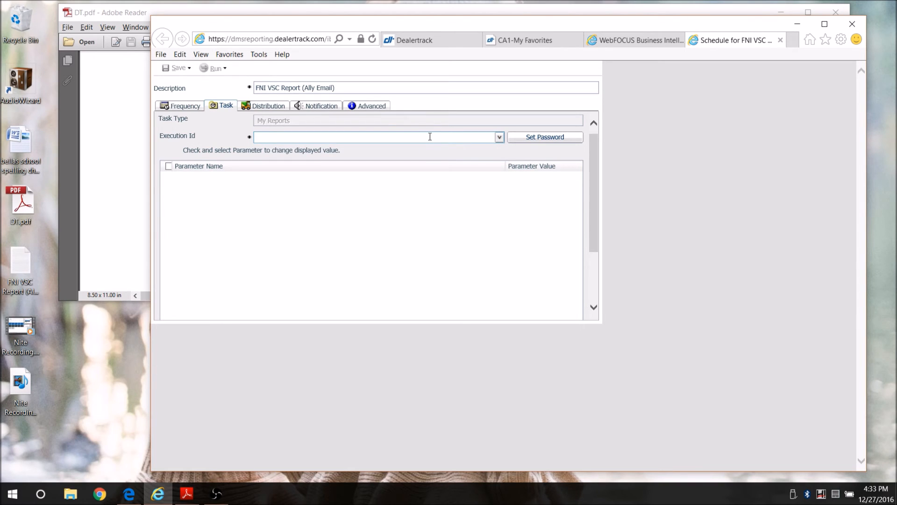
drag(592, 147, 593, 205)
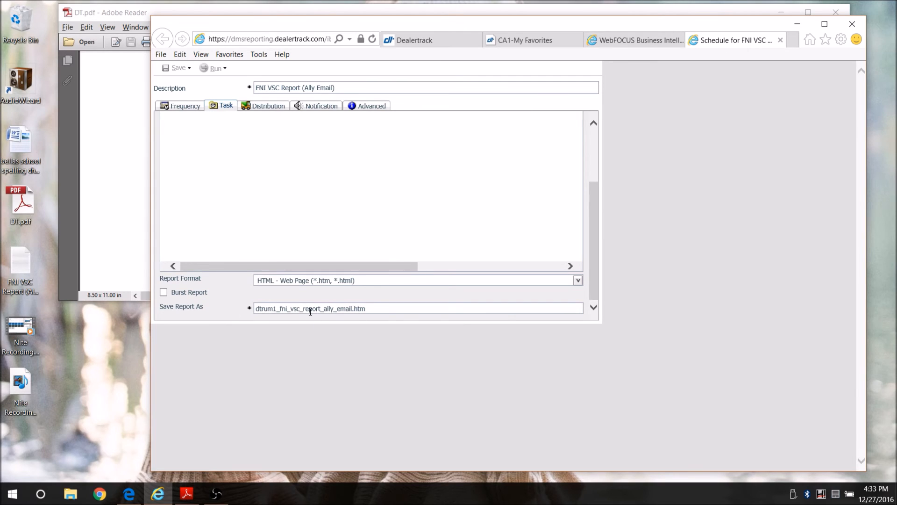
Set the report format to PDF - Adobe PDF
click(578, 281)
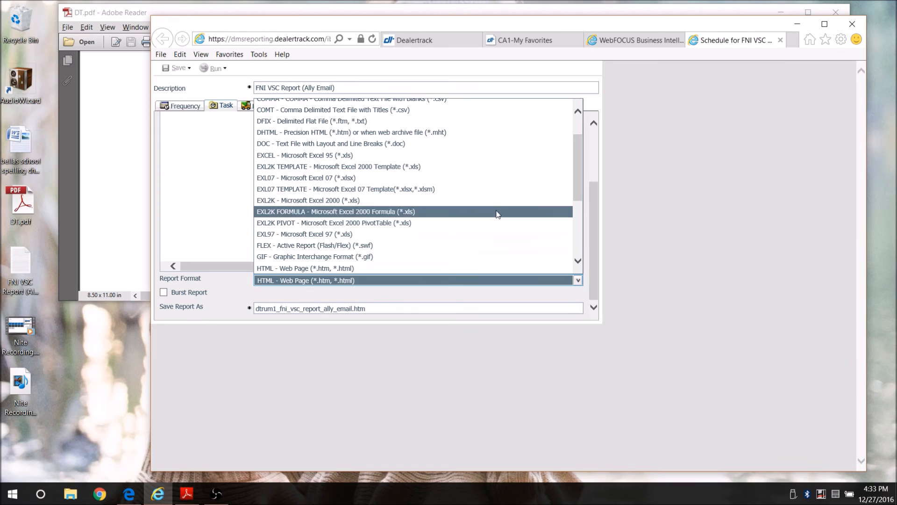
scroll(494, 195, up, 2)
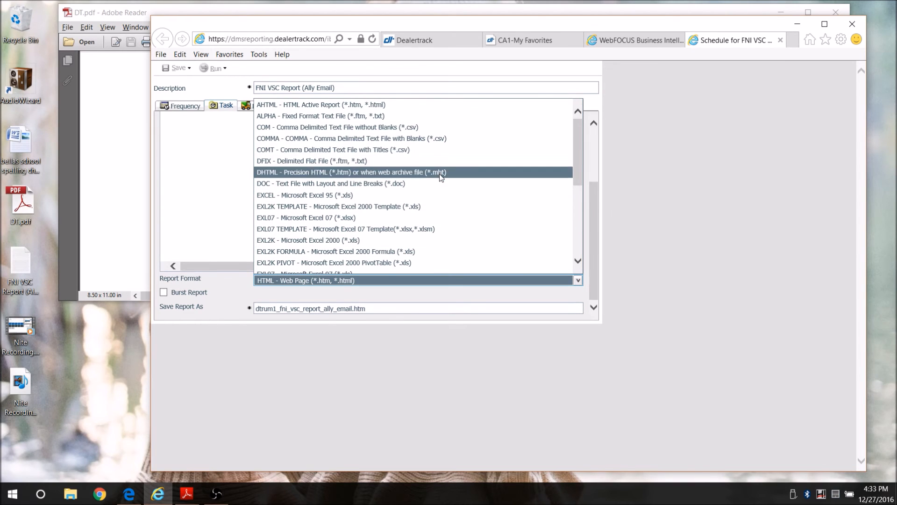
scroll(469, 187, down, 3)
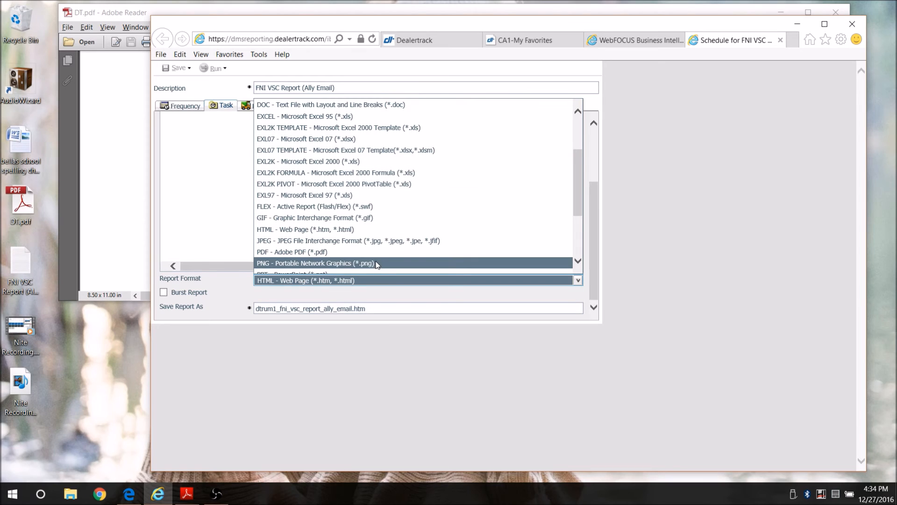
scroll(376, 266, down, 2)
click(384, 230)
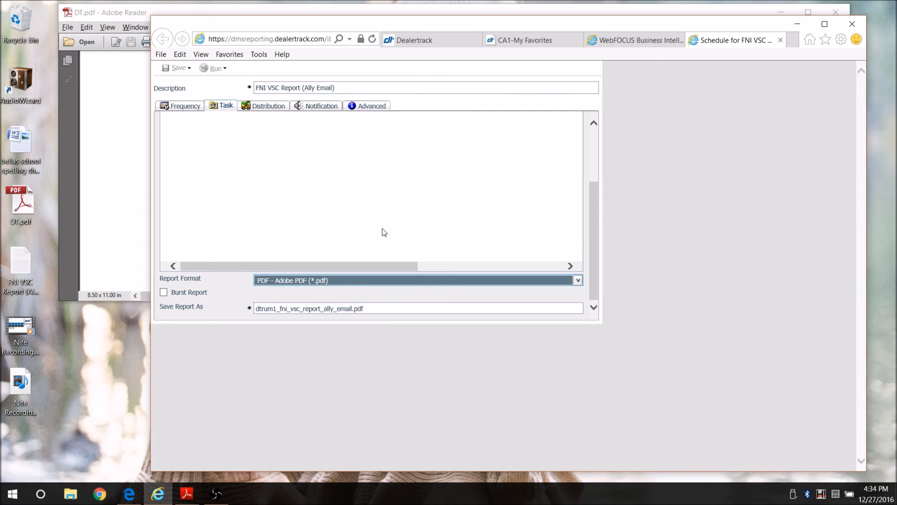
Rename the saved report file to VSC Report.pdf
click(354, 309)
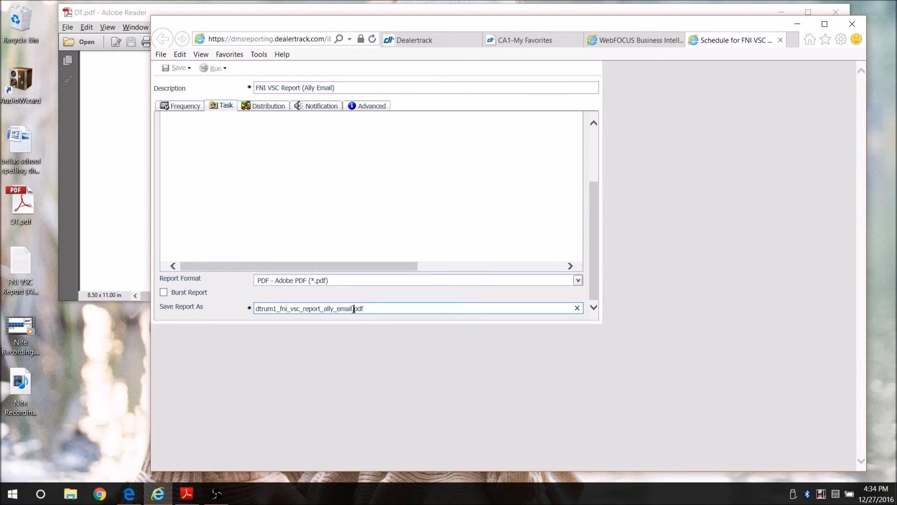
drag(353, 308, 256, 304)
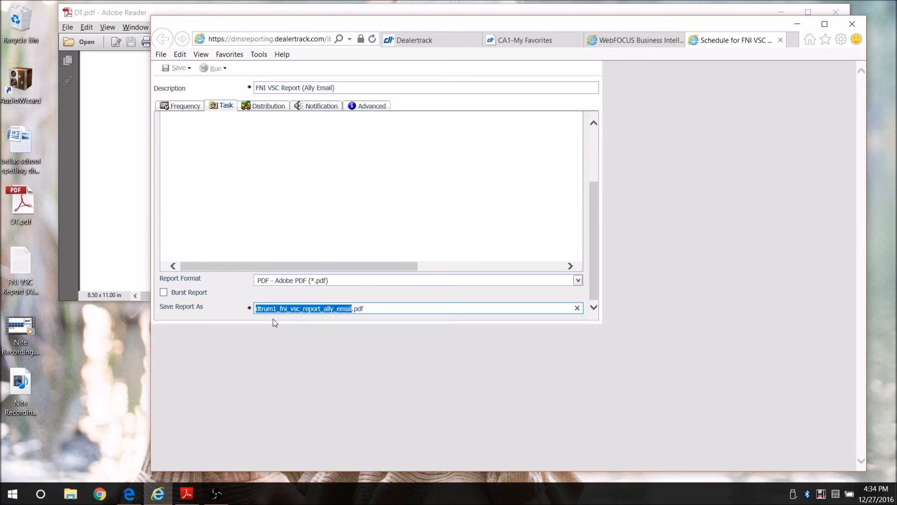
text(VSC Report)
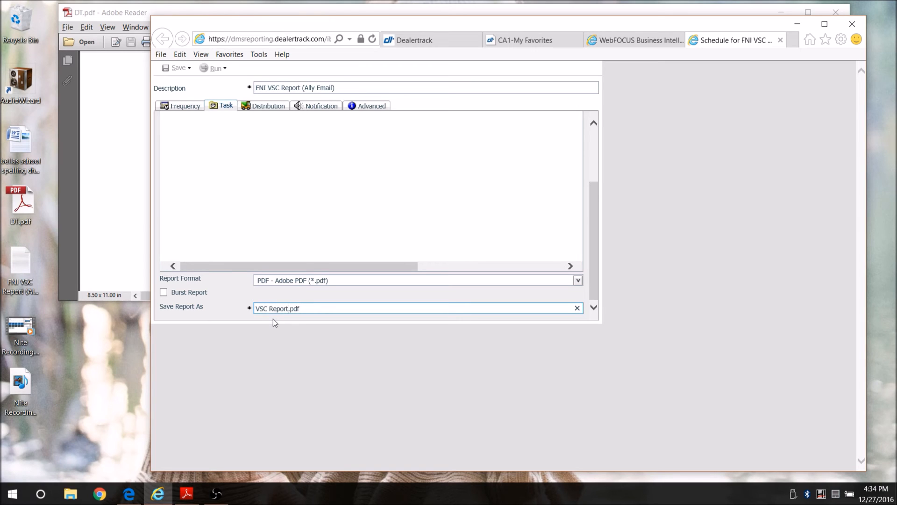
click(276, 106)
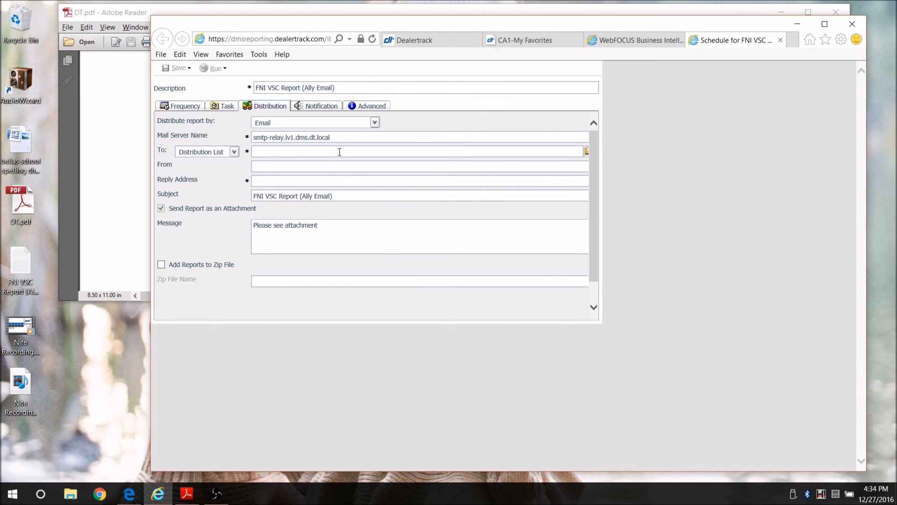
Enter the reply e-mail address and set recipients to Email Address(es)
click(308, 182)
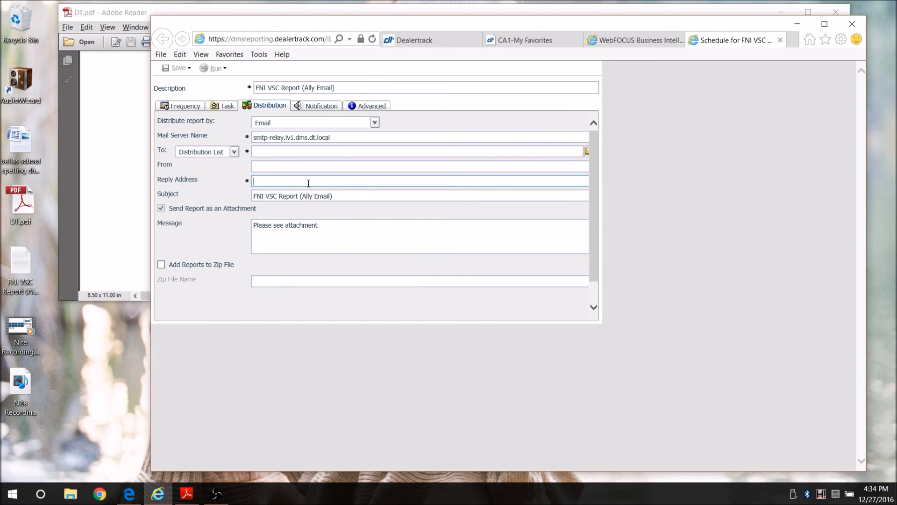
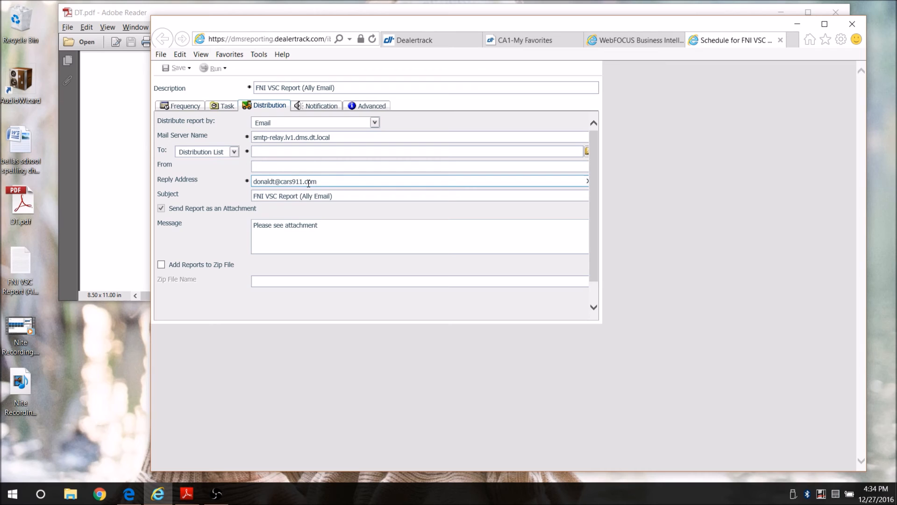
click(233, 153)
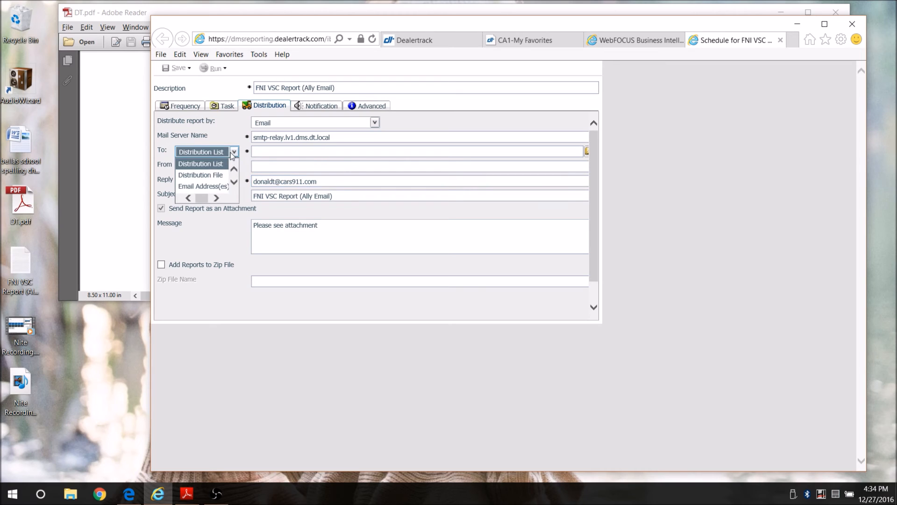
click(218, 186)
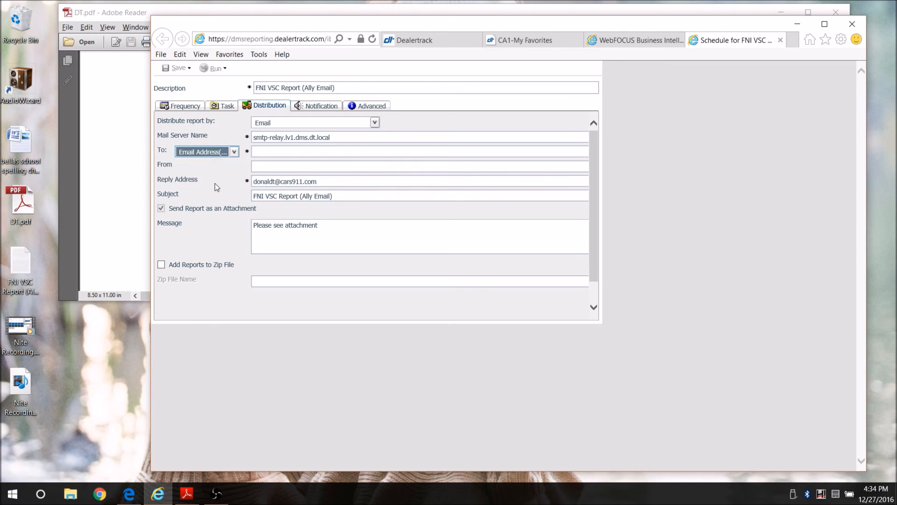
Copy the reply e-mail address into the To field
click(280, 153)
drag(330, 181, 238, 179)
key(ctrl+c)
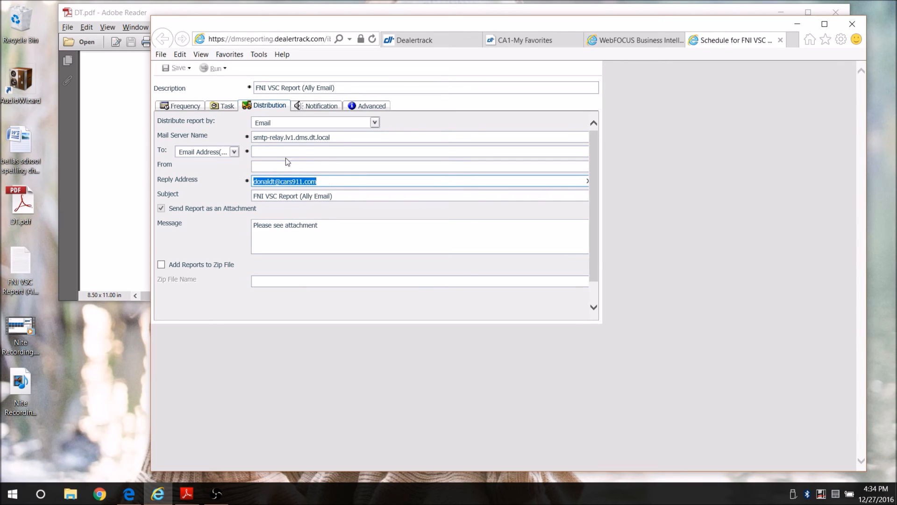
click(302, 152)
key(ctrl+v)
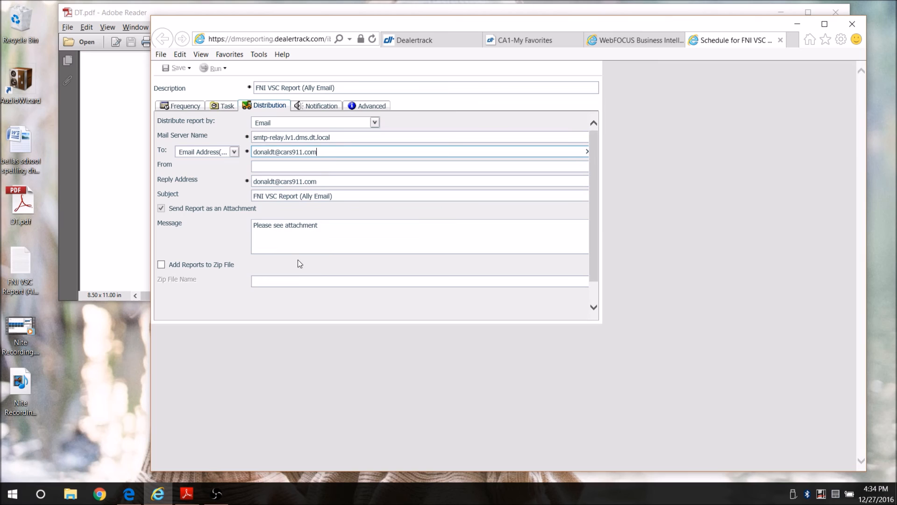
drag(596, 181, 588, 211)
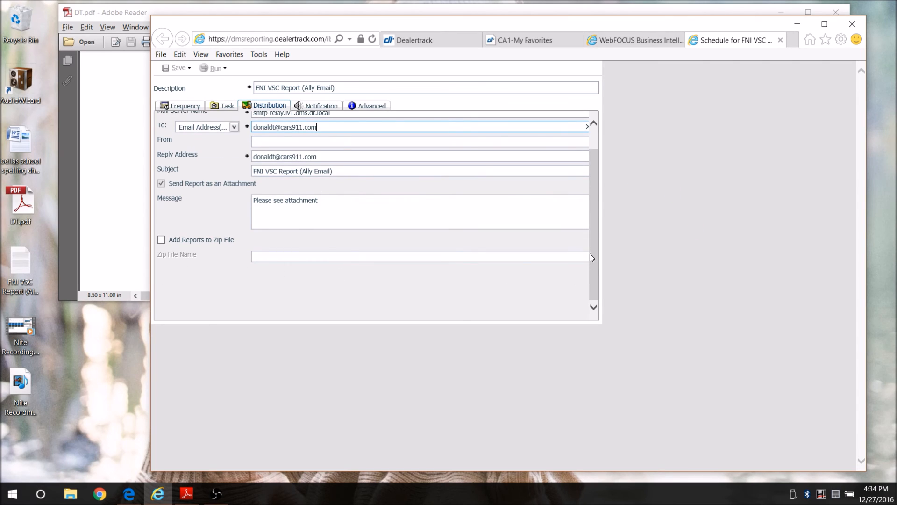
scroll(584, 232, up, 2)
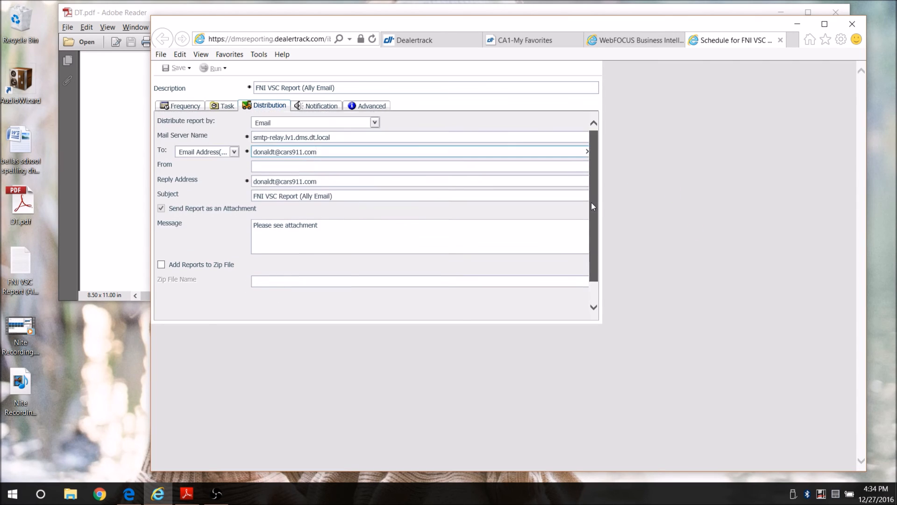
Review the Notification, Advanced, Frequency, Distribution and Task settings
click(327, 107)
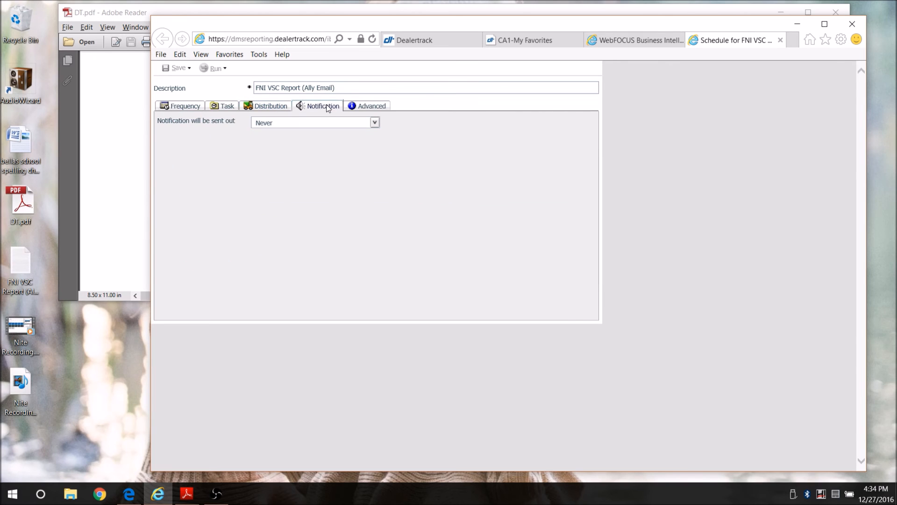
click(379, 109)
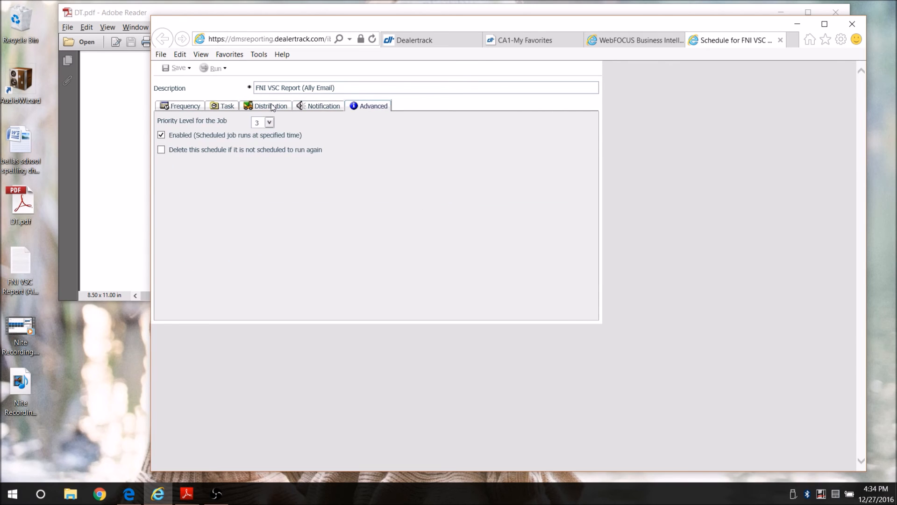
click(186, 108)
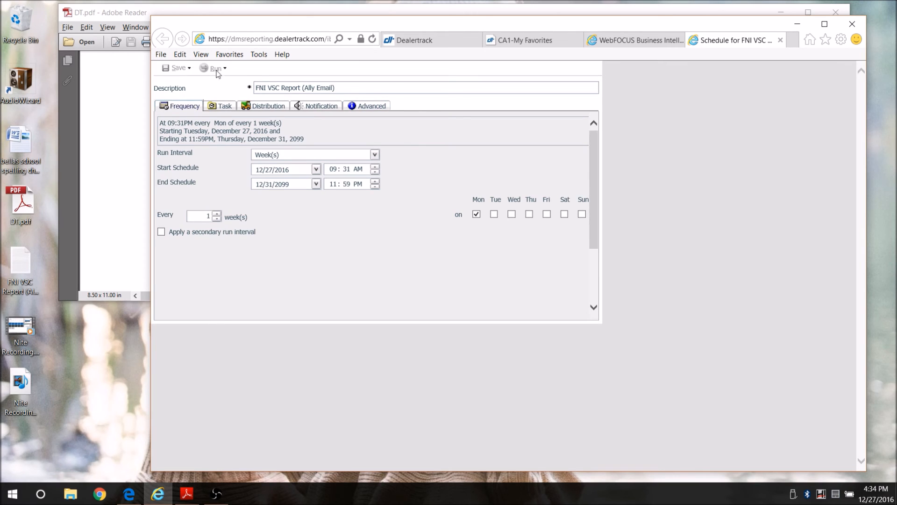
click(265, 106)
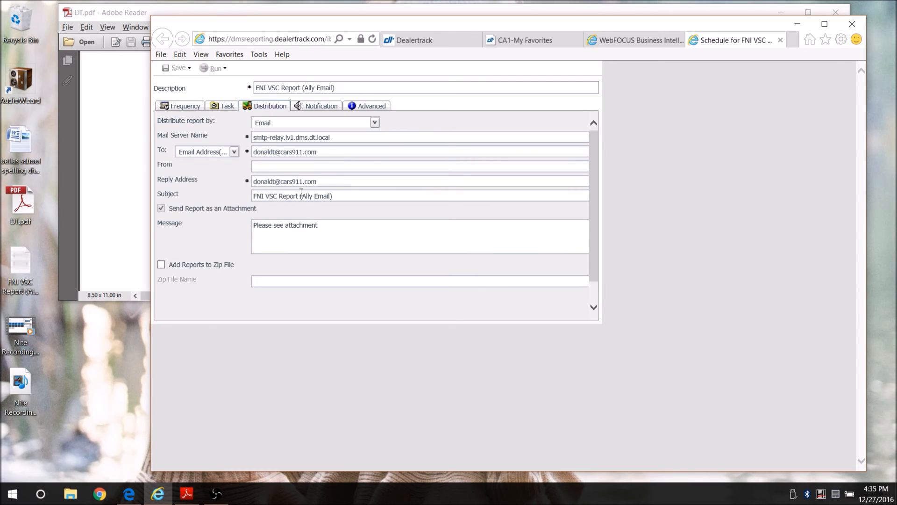
click(222, 108)
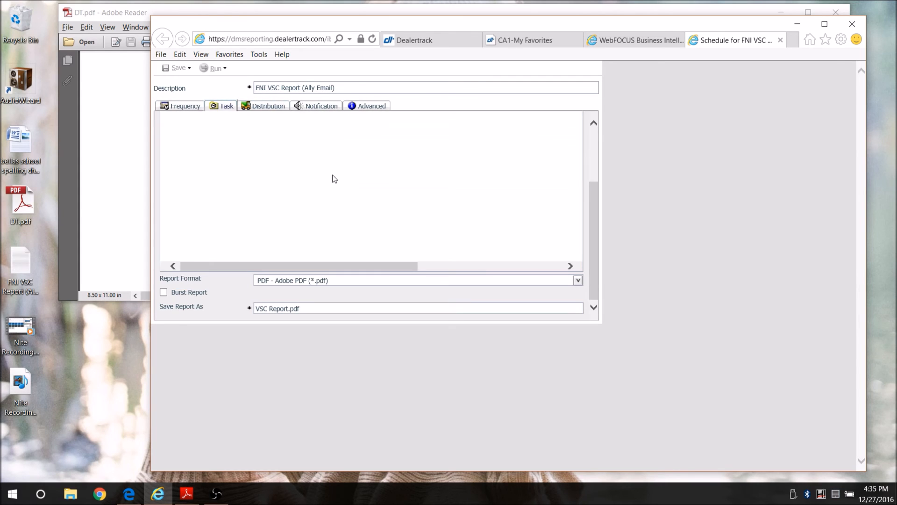
drag(591, 222, 595, 139)
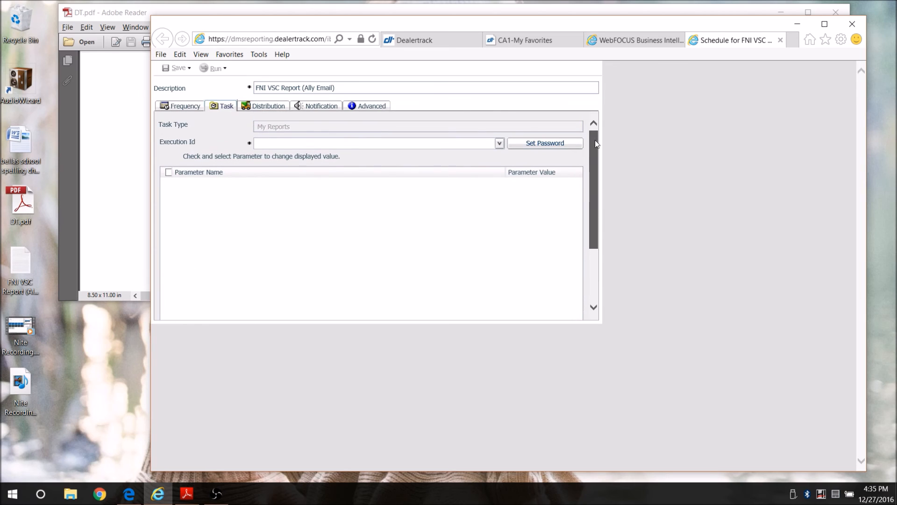
Copy the login ID from the PDF into the Execution Id field
click(326, 141)
click(115, 173)
double_click(349, 273)
key(ctrl+c)
click(356, 365)
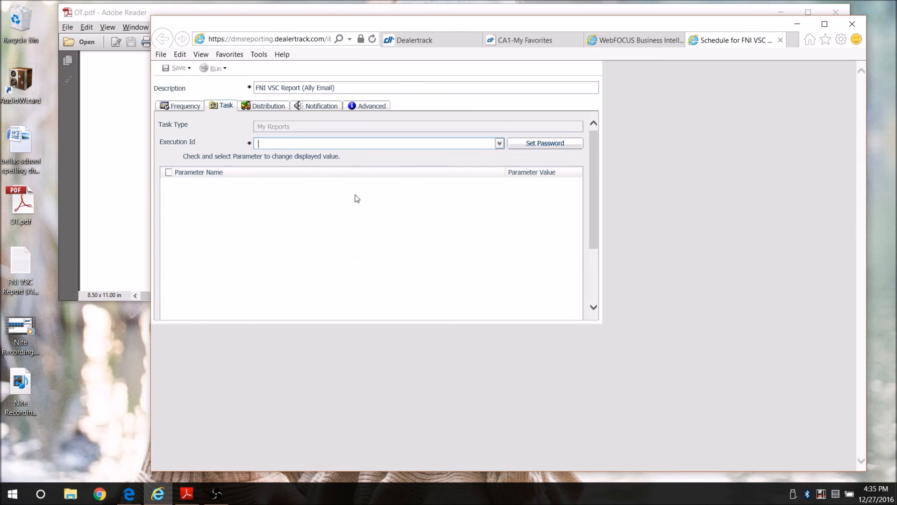
key(ctrl+v)
Set and confirm the schedule password, then save the weekly schedule
click(545, 143)
text(********)
key(Tab)
text(********)
click(395, 173)
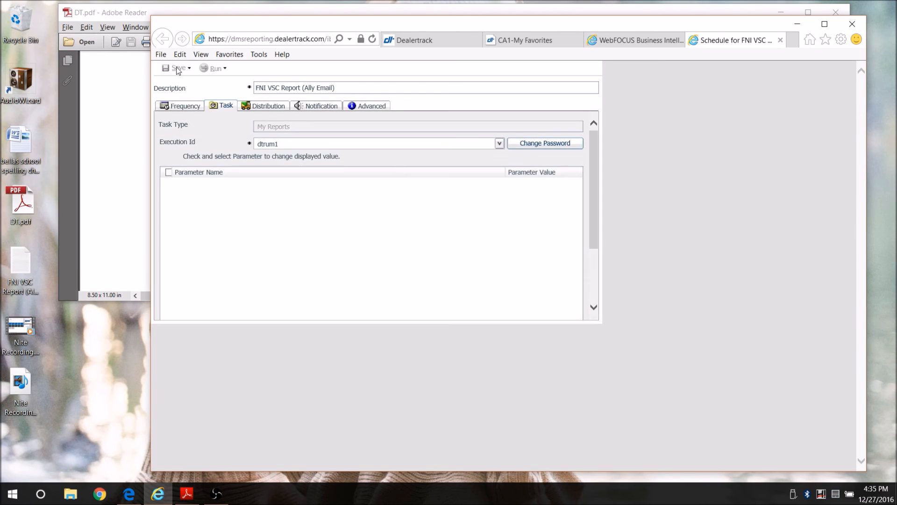
click(188, 69)
click(186, 82)
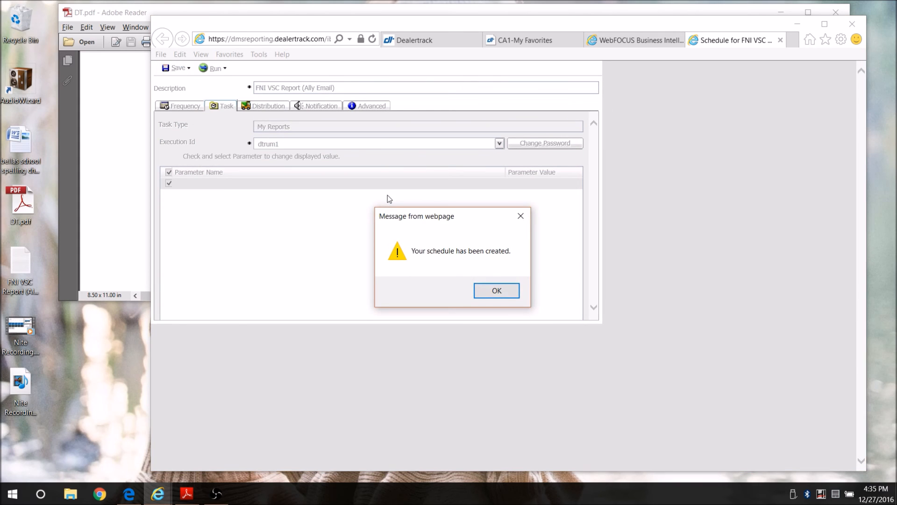
Dismiss the 'Your schedule has been created' message
click(504, 300)
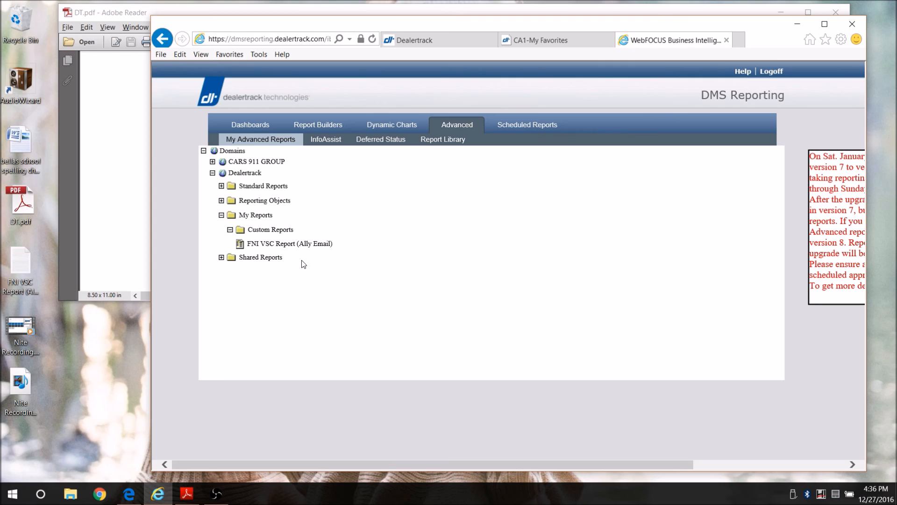
Open FNI VSC Report (Ally Email) in InfoAssist to show its three filters and RWCARDEAL query fields
drag(315, 244, 326, 150)
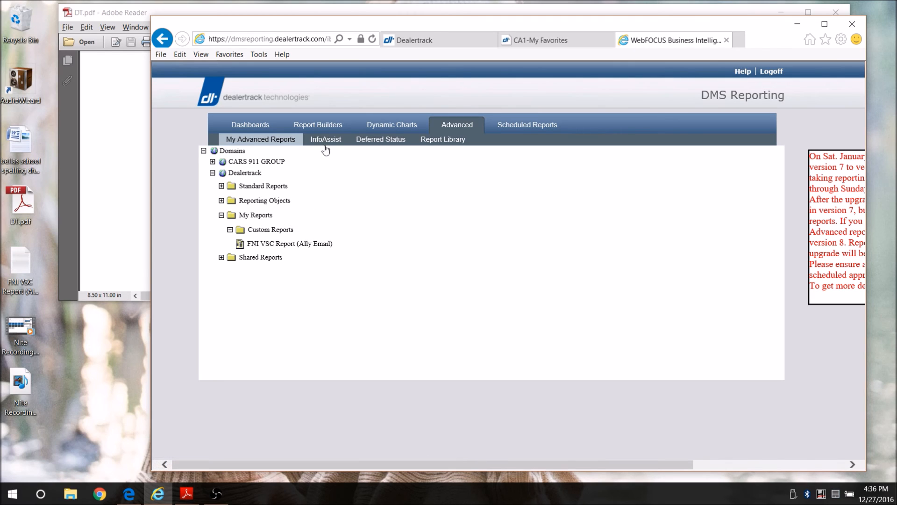
right_click(314, 246)
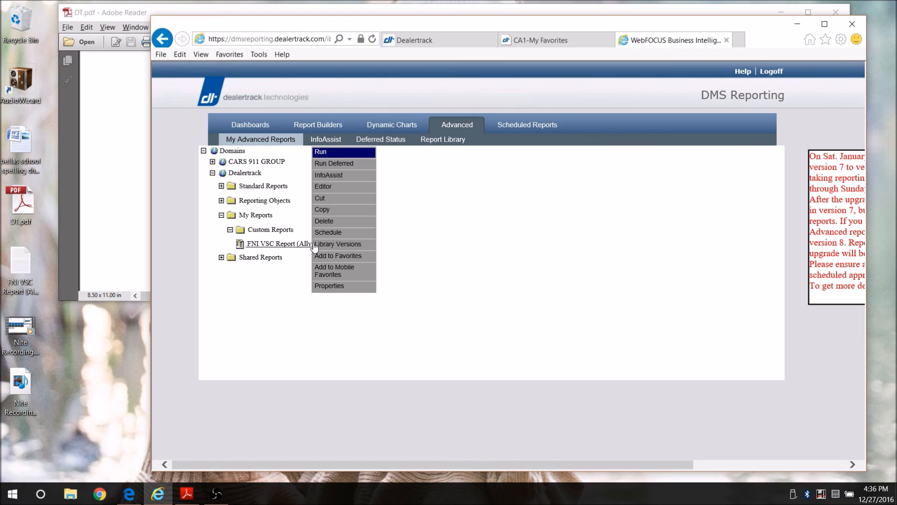
click(348, 180)
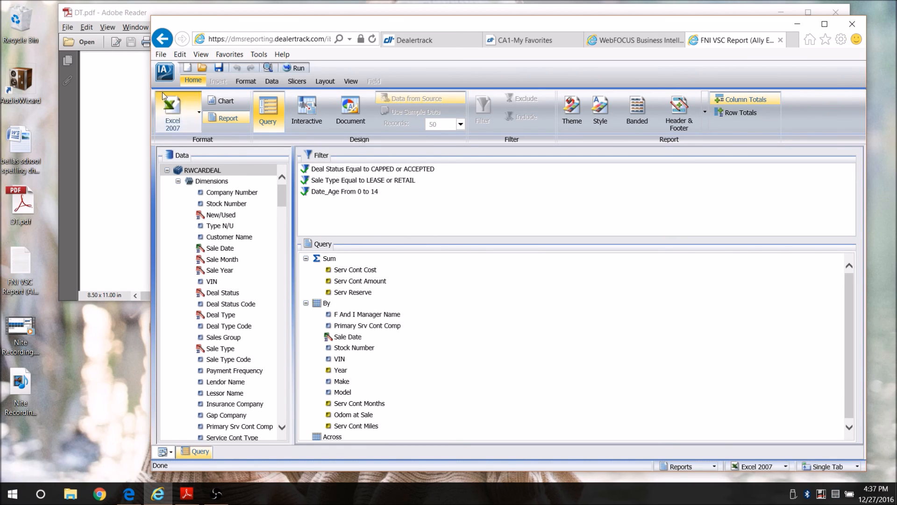
Save the report as a copy named 'Sales for Yesterday', then exit InfoAssist
click(164, 73)
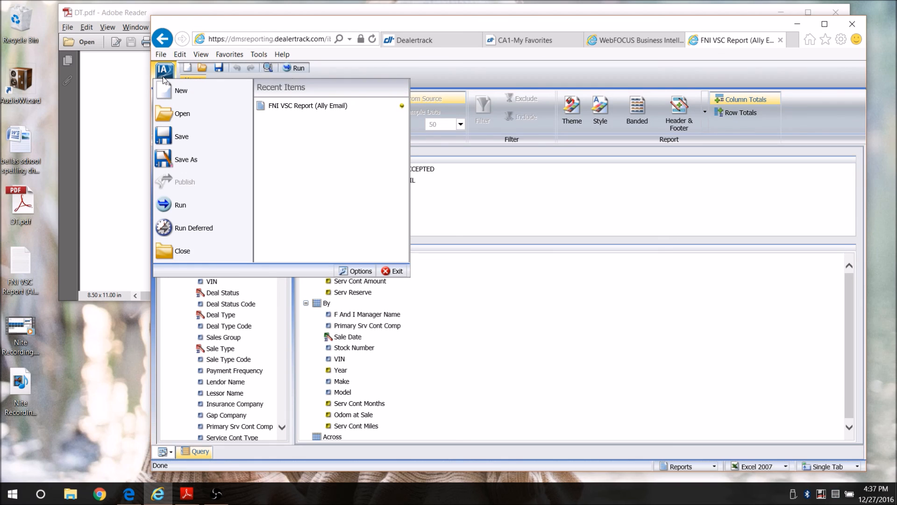
click(187, 159)
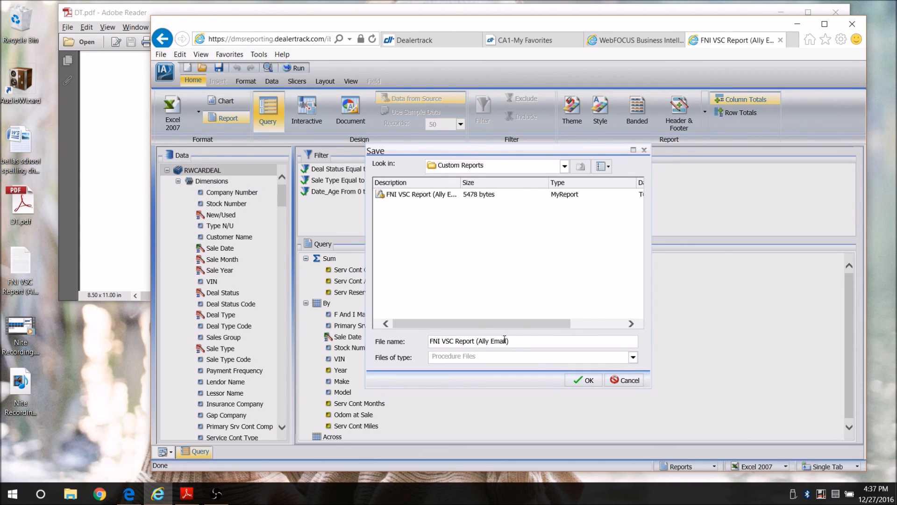
drag(509, 340, 423, 343)
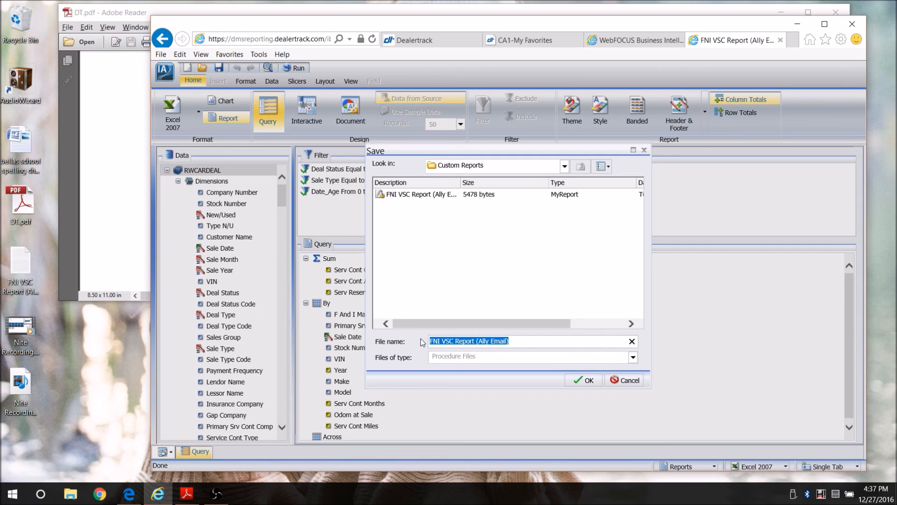
text(Sa)
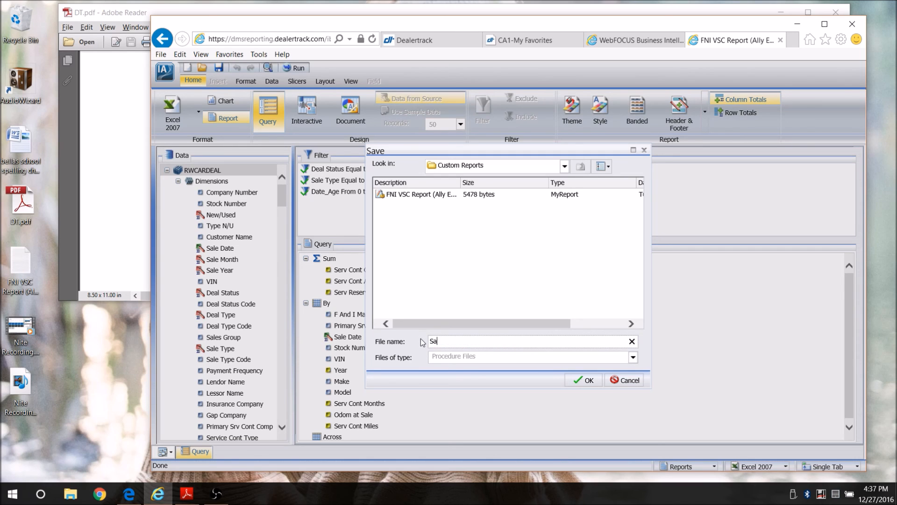
text(les for Yesterday)
click(587, 381)
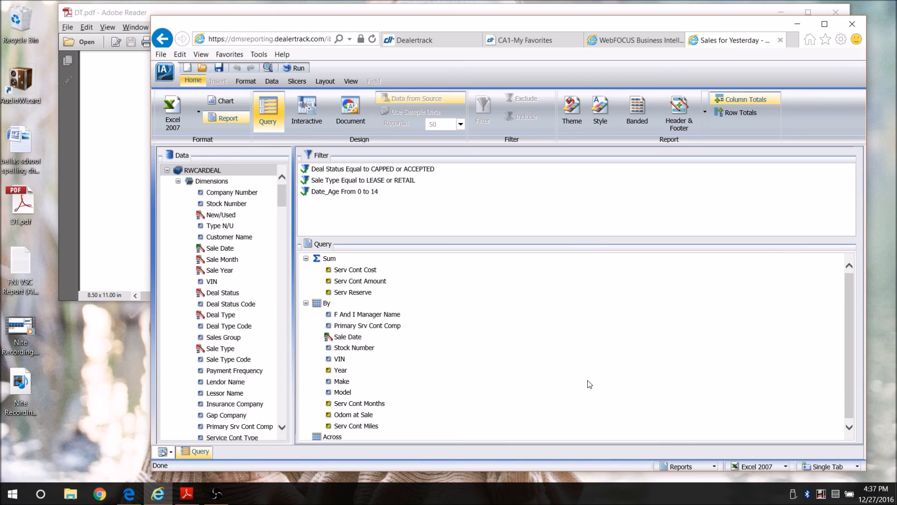
click(170, 77)
click(392, 271)
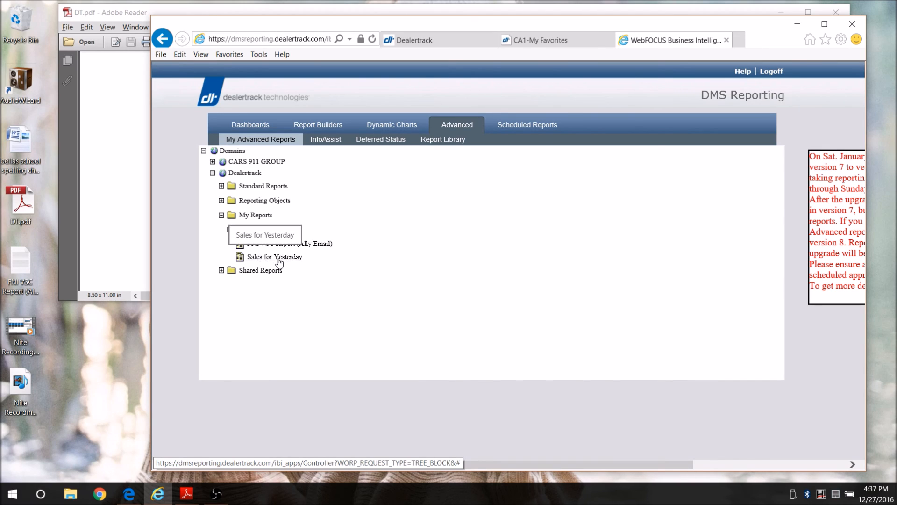
Open Sales for Yesterday's procedure code, including the Date_Age FROM 0 TO 14 filter, in the Editor
right_click(283, 261)
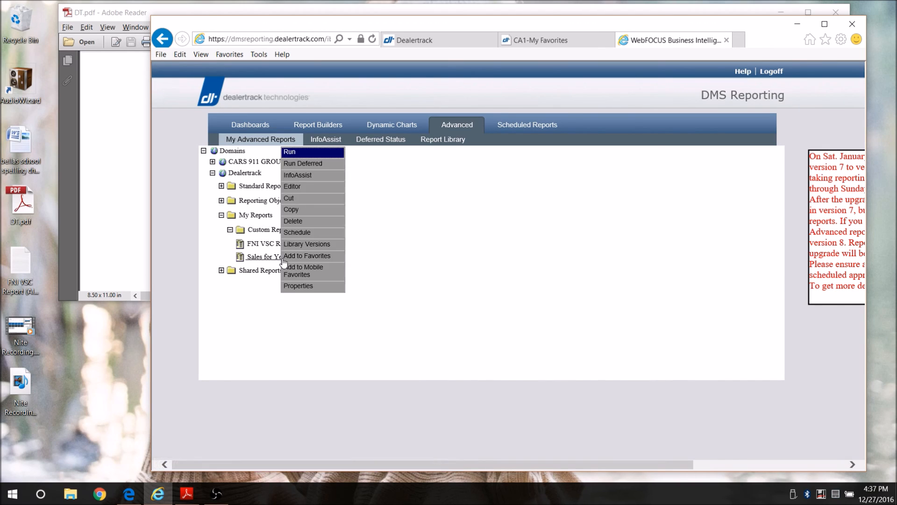
click(326, 191)
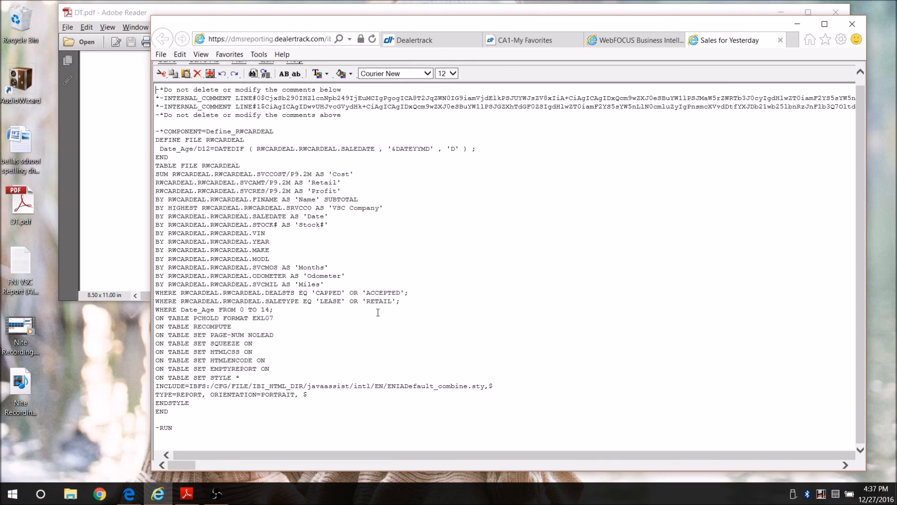
scroll(660, 236, up, 1)
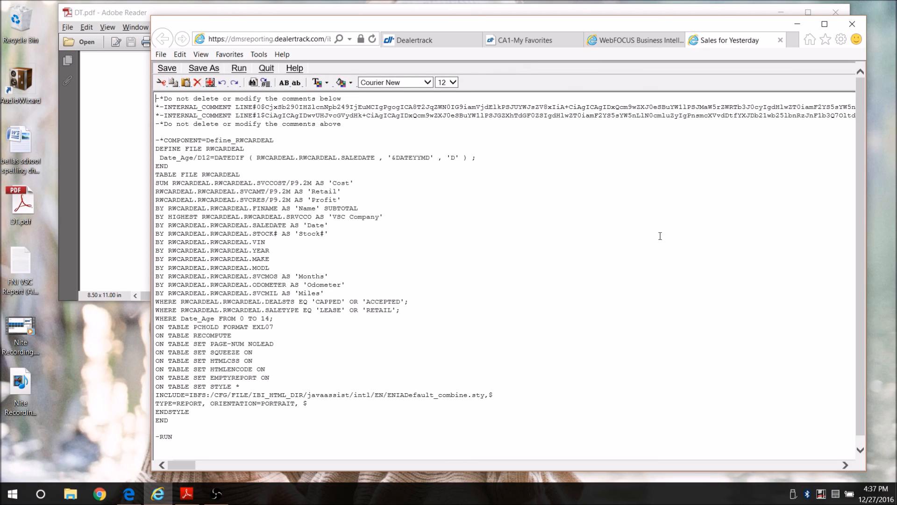